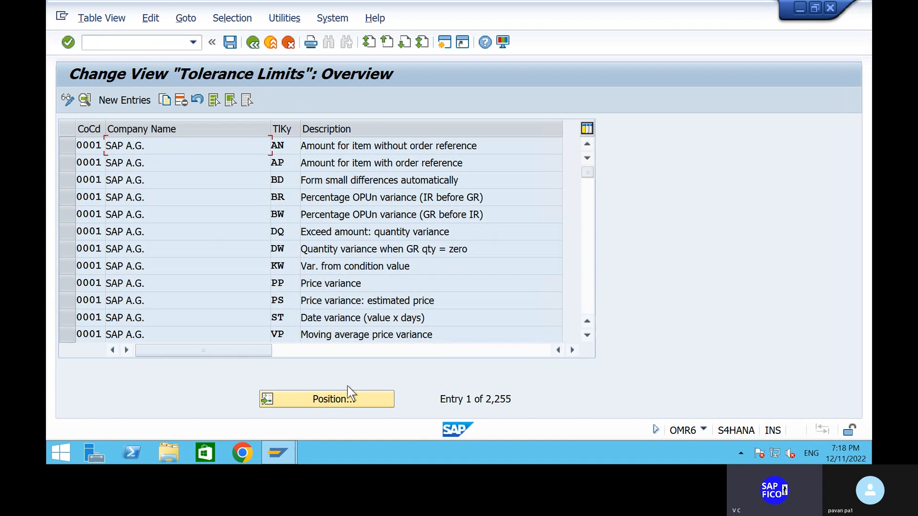
{"action": "scroll", "coordinate": [316, 318], "scroll_direction": "down", "scroll_amount": 1}
{"action": "scroll", "coordinate": [316, 318], "scroll_direction": "down", "scroll_amount": 3}
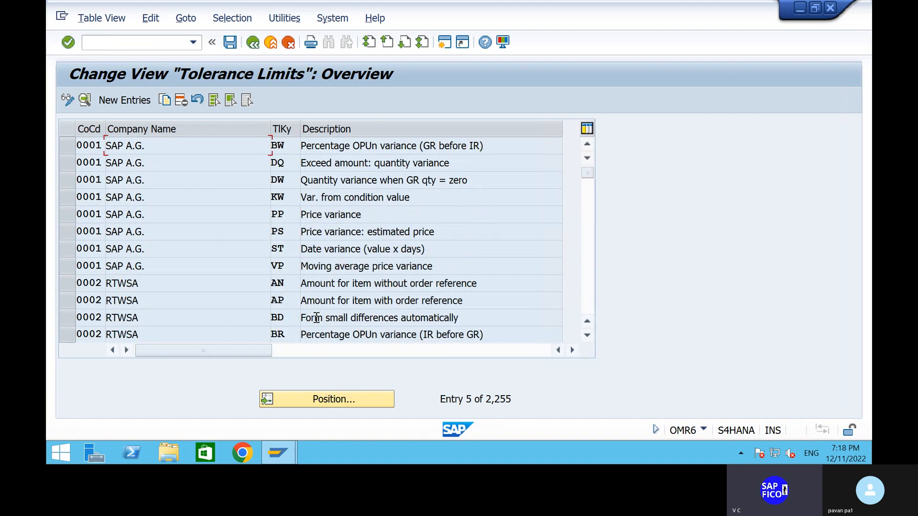
{"action": "scroll", "coordinate": [316, 318], "scroll_direction": "up", "scroll_amount": 4}
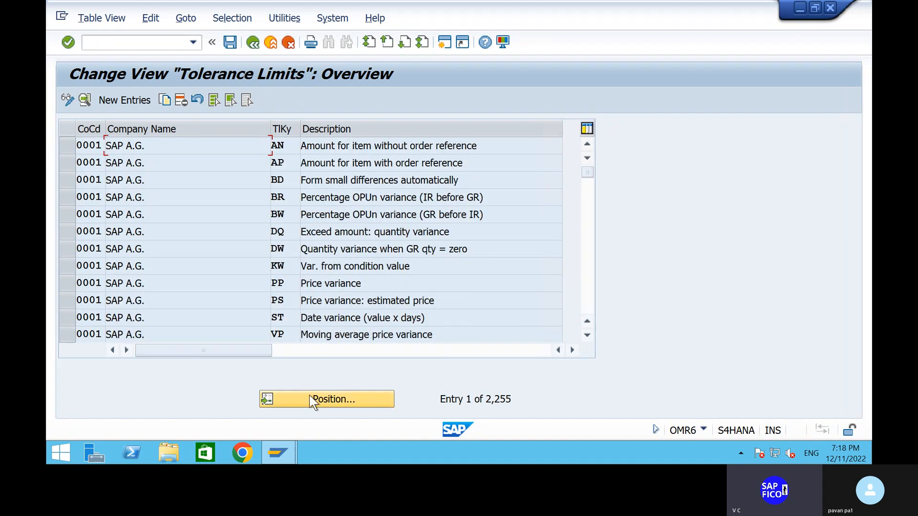
{"action": "left_click", "coordinate": [305, 319]}
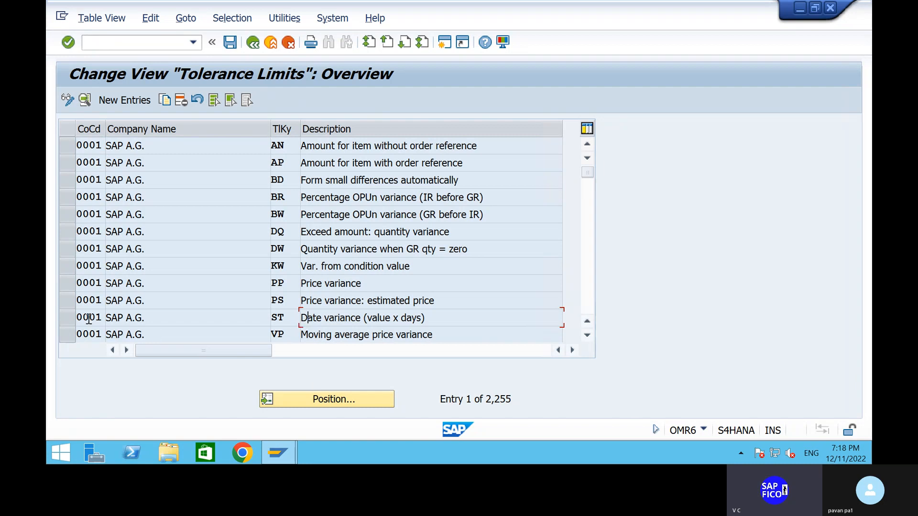
{"action": "left_click", "coordinate": [67, 319]}
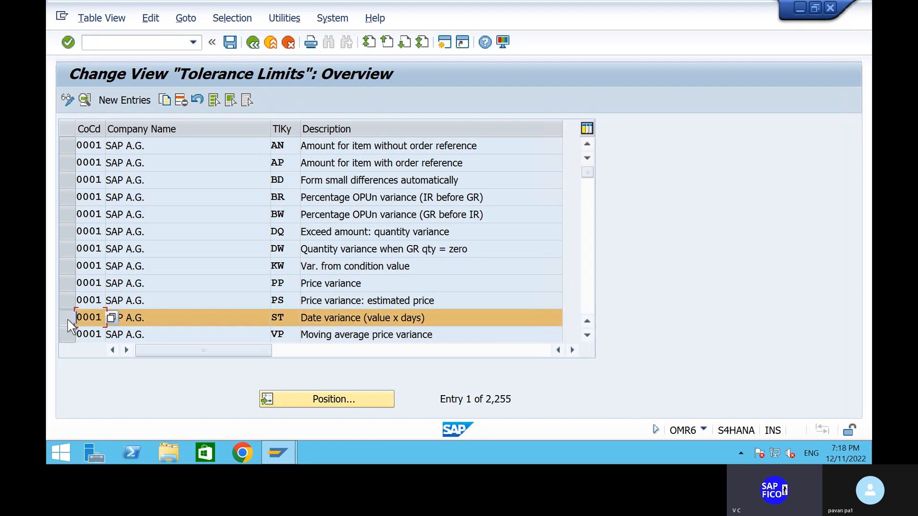
{"action": "left_click", "coordinate": [166, 99]}
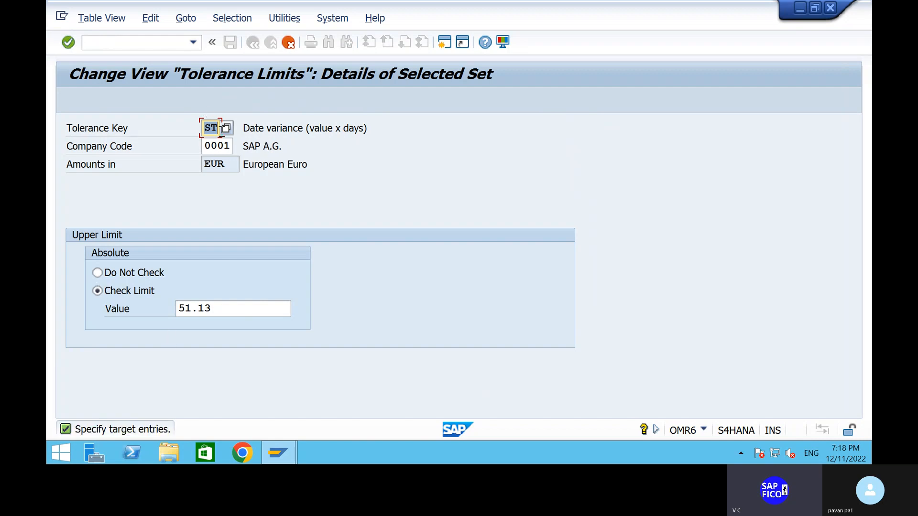
{"action": "left_click", "coordinate": [232, 144]}
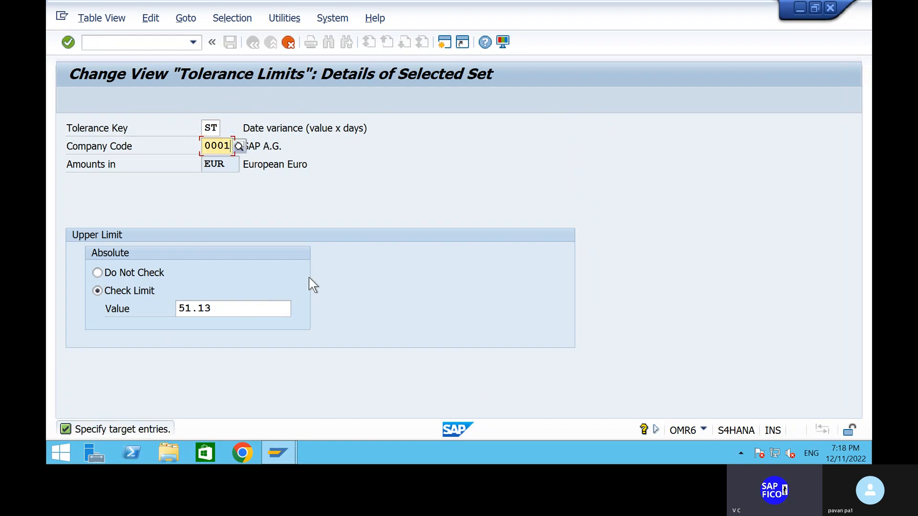
{"action": "left_click", "coordinate": [291, 42]}
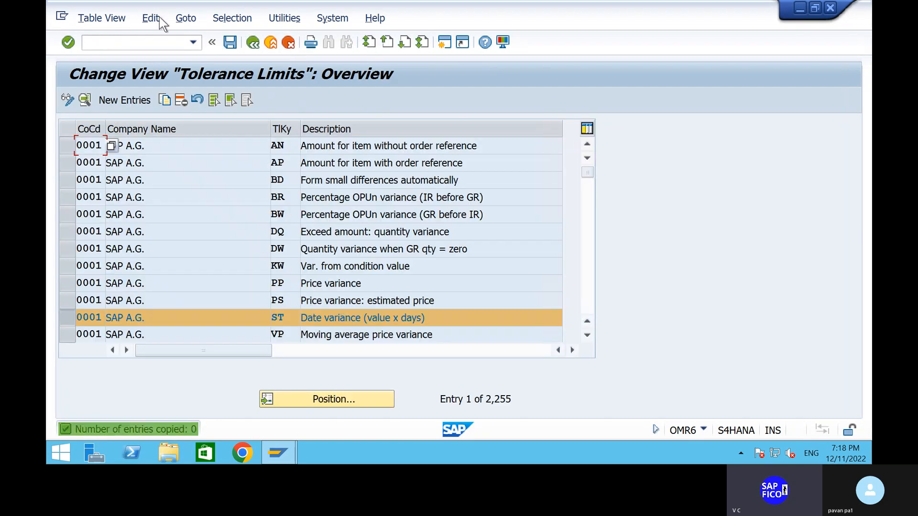
{"action": "type", "text": "/N"}
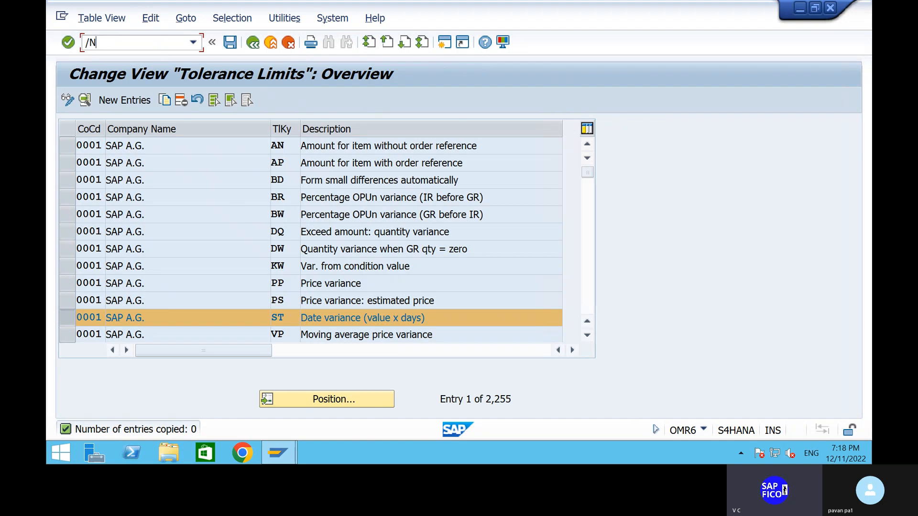
- Locate company code SHIP in the tolerance limits and review the details of its date variance entry with tolerance key ST
{"action": "left_click", "coordinate": [323, 402]}
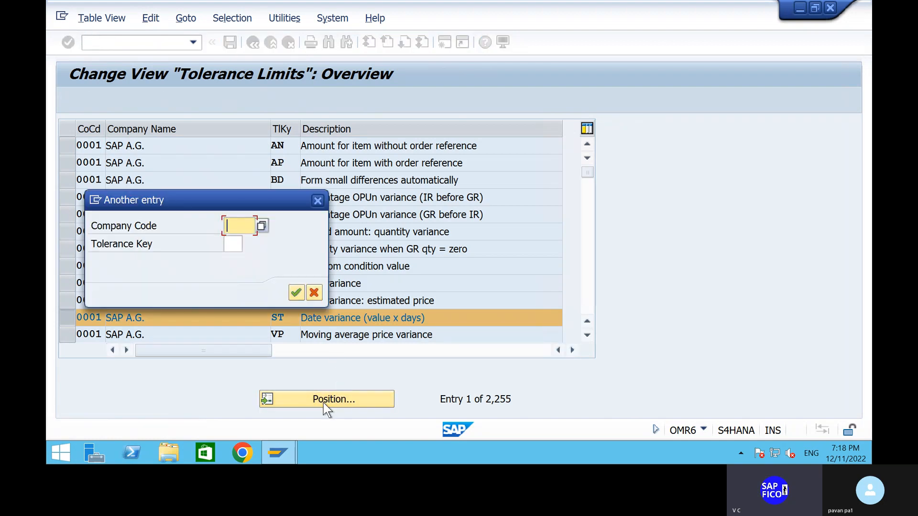
{"action": "type", "text": "SHIP"}
{"action": "key", "text": "Return"}
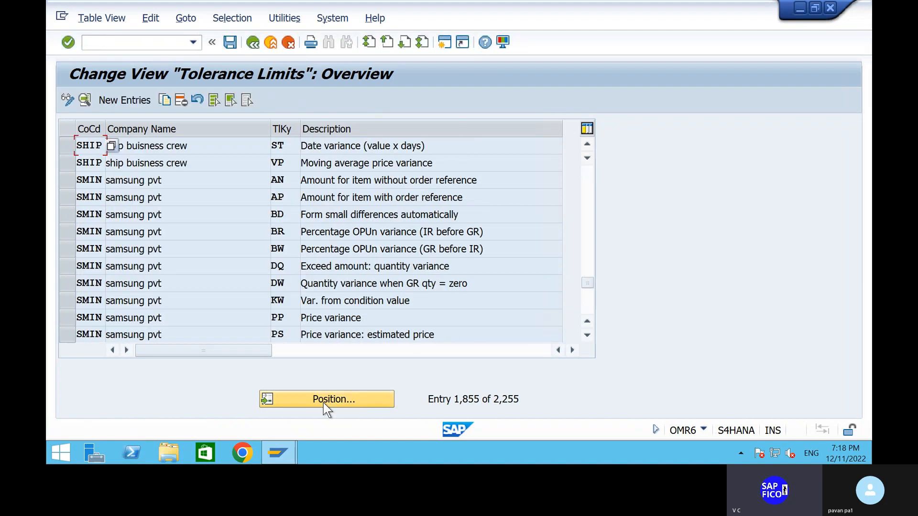
{"action": "left_click", "coordinate": [251, 145]}
{"action": "double_click", "coordinate": [246, 147]}
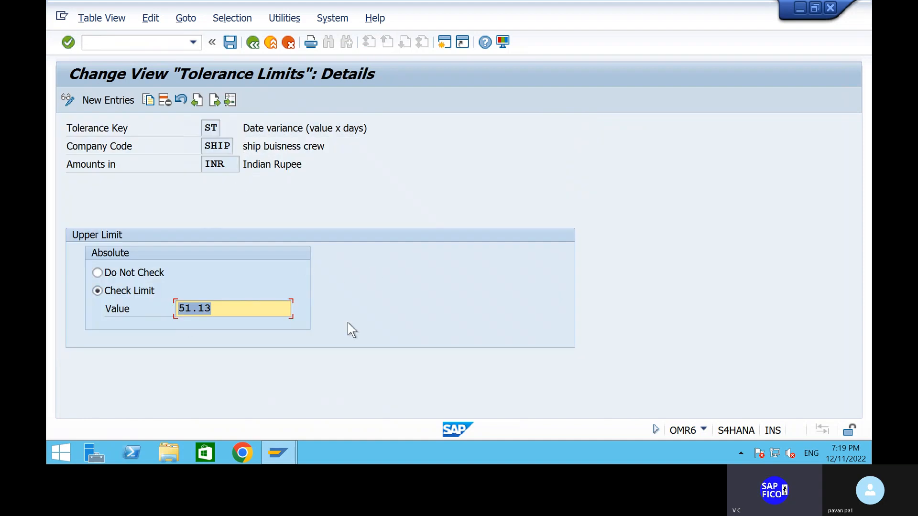
{"action": "left_click", "coordinate": [254, 44]}
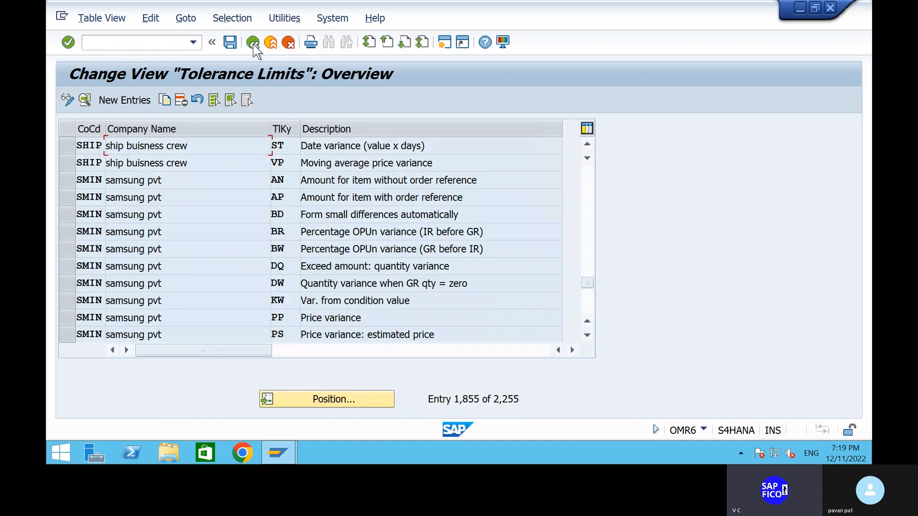
{"action": "left_click", "coordinate": [242, 164]}
- Switch to the PRACTICE SAP notes in Word and find the list item for creating a material with MM01
{"action": "mouse_move", "coordinate": [631, 9]}
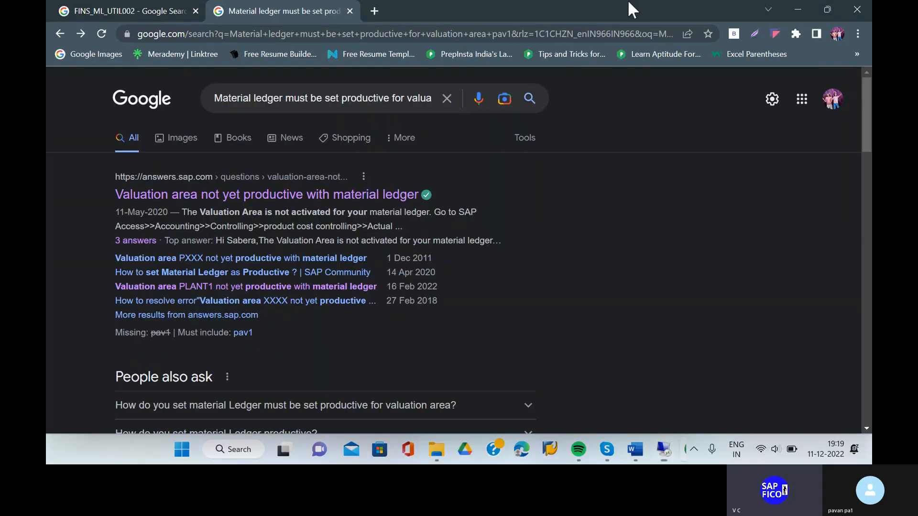
{"action": "left_click", "coordinate": [632, 7]}
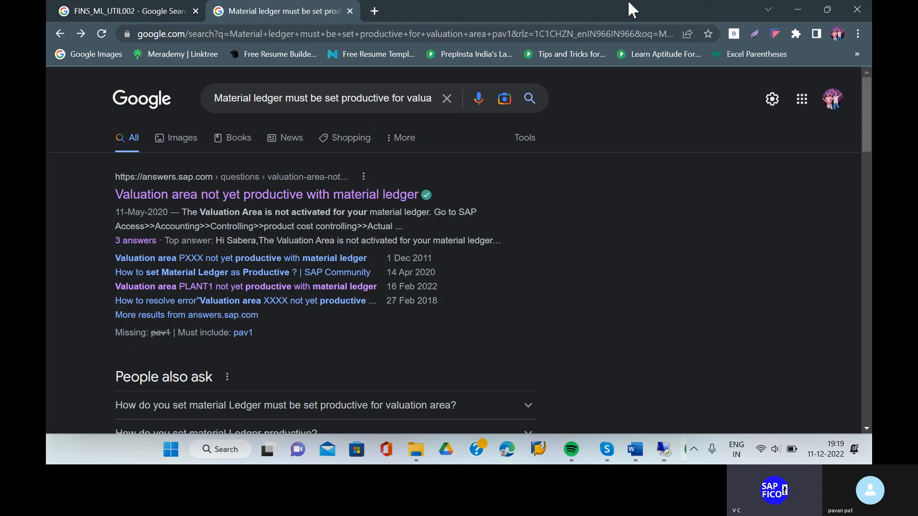
{"action": "left_click", "coordinate": [606, 449]}
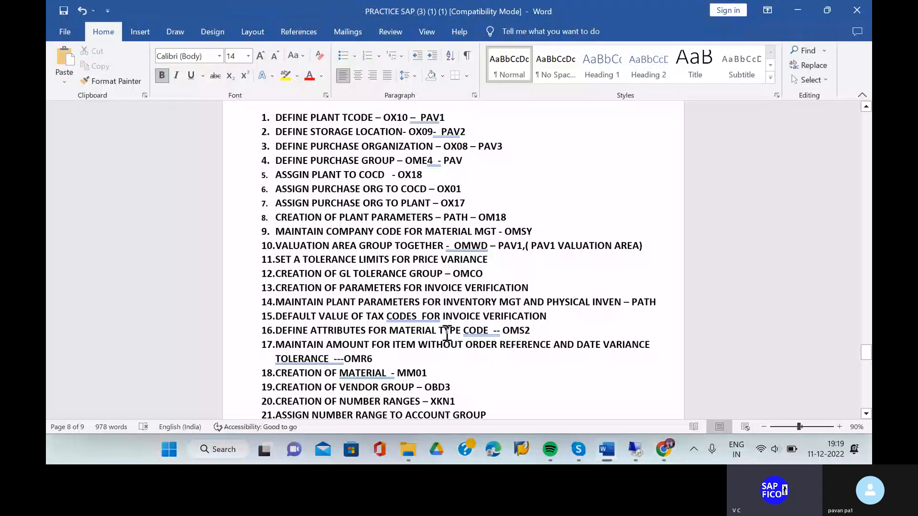
{"action": "scroll", "coordinate": [447, 333], "scroll_direction": "down", "scroll_amount": 3}
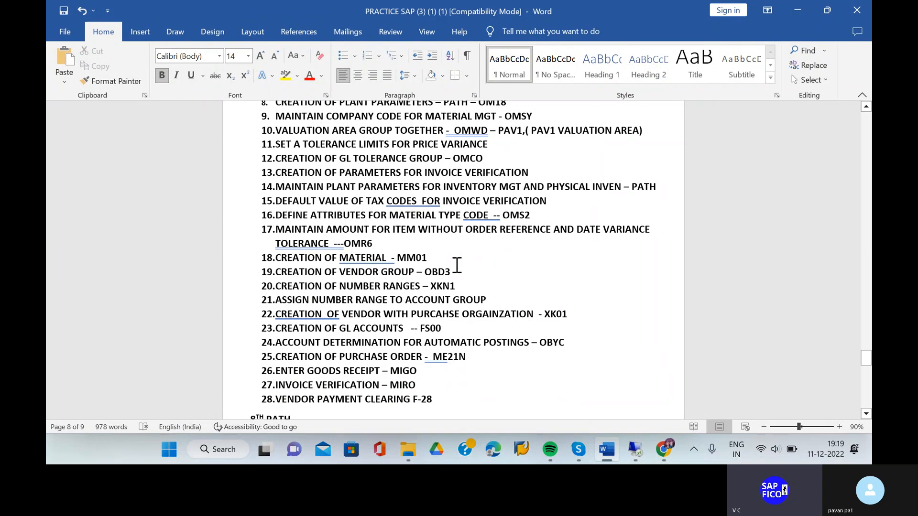
{"action": "left_click", "coordinate": [445, 261]}
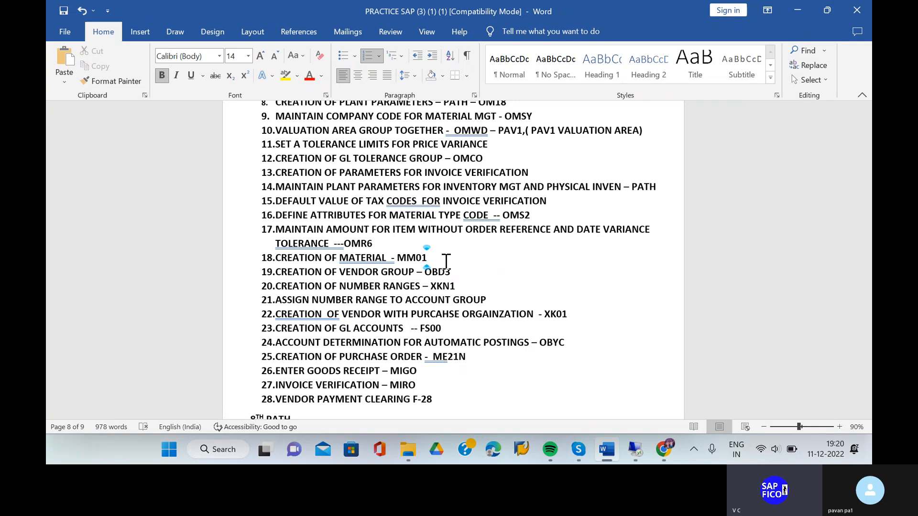
- Insert the transaction code "OMX3," after OMX2 in the material ledger error note on the document's last page
{"action": "scroll", "coordinate": [446, 260], "scroll_direction": "down", "scroll_amount": 15}
{"action": "scroll", "coordinate": [445, 261], "scroll_direction": "up", "scroll_amount": 1}
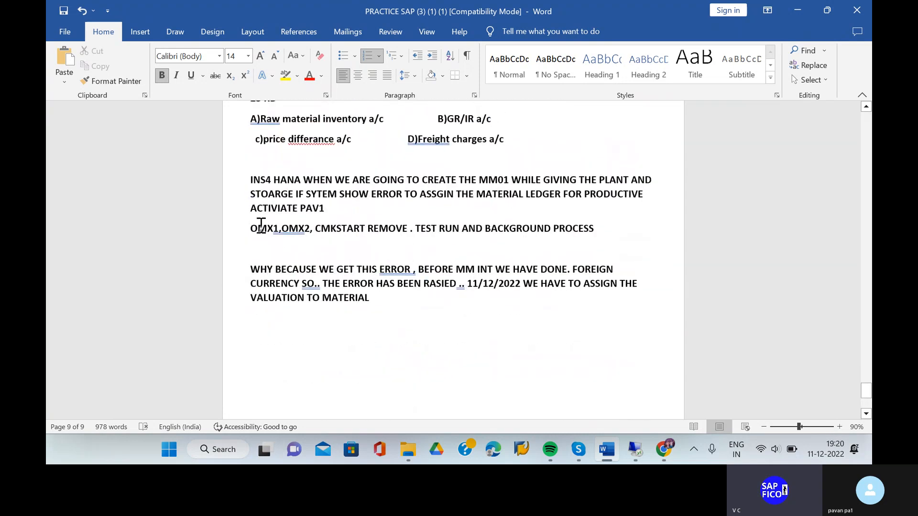
{"action": "left_click", "coordinate": [313, 228]}
{"action": "type", "text": "OM"}
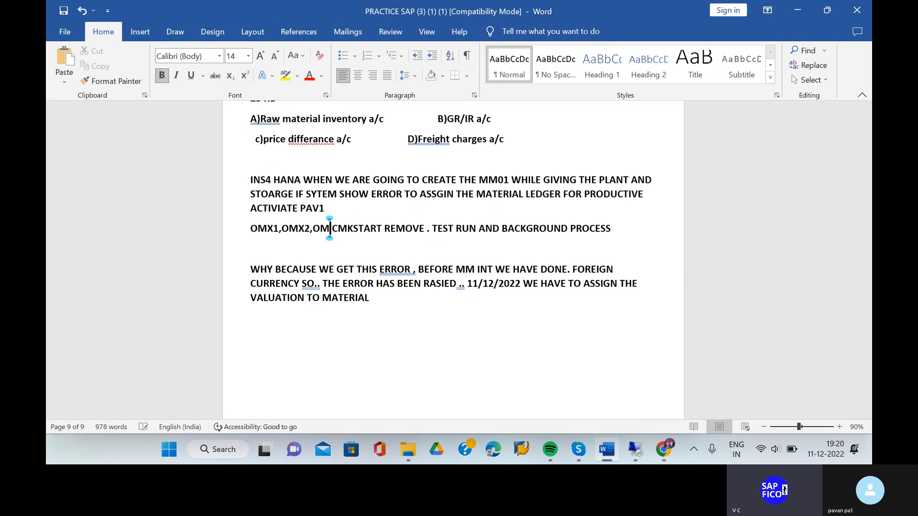
{"action": "type", "text": "X3"}
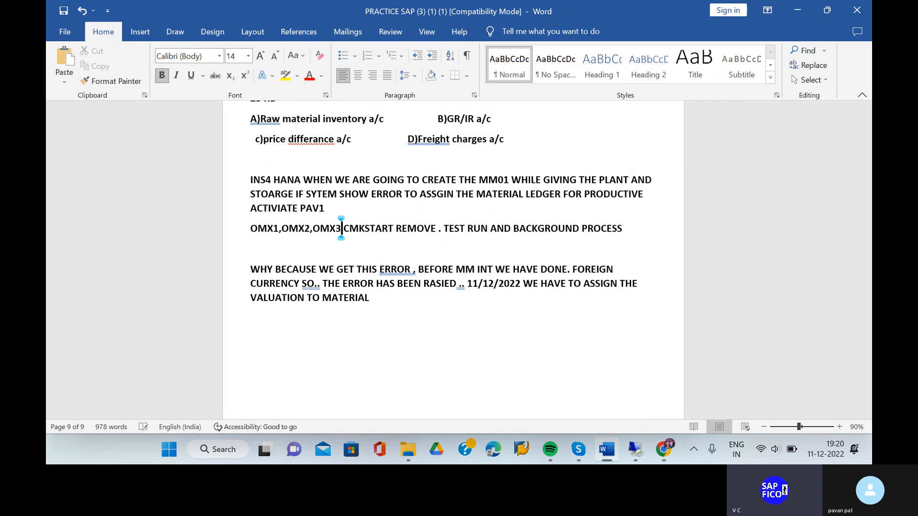
{"action": "type", "text": ","}
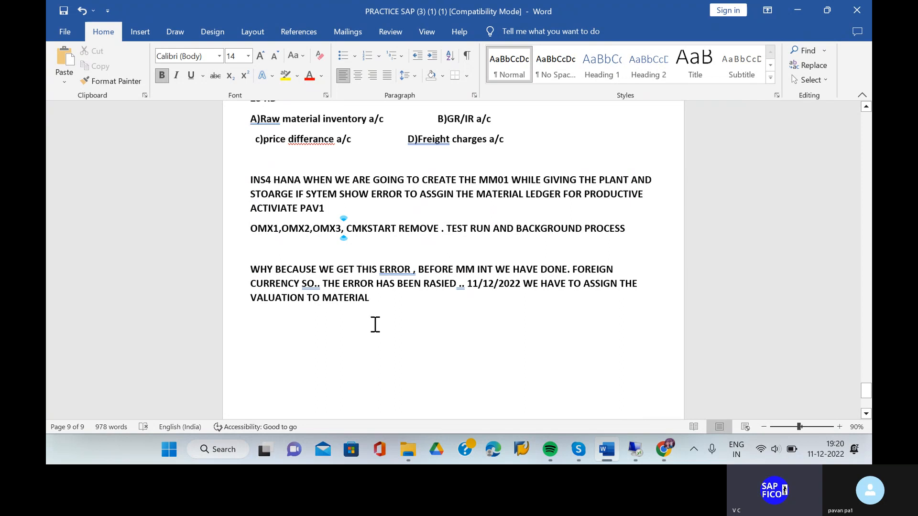
- Go back to the MM01 item in the numbered list, and switch to the SAP session and open transaction OMX1
{"action": "scroll", "coordinate": [375, 324], "scroll_direction": "up", "scroll_amount": 3}
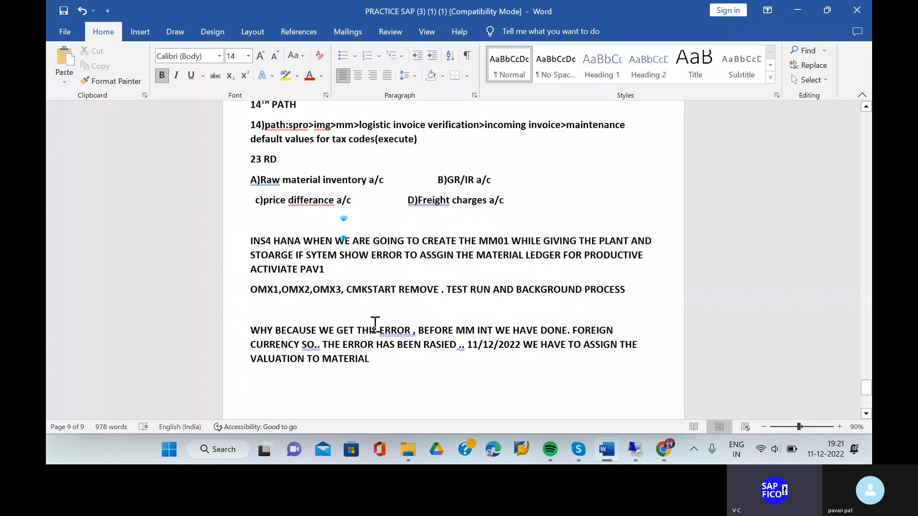
{"action": "scroll", "coordinate": [375, 324], "scroll_direction": "up", "scroll_amount": 10}
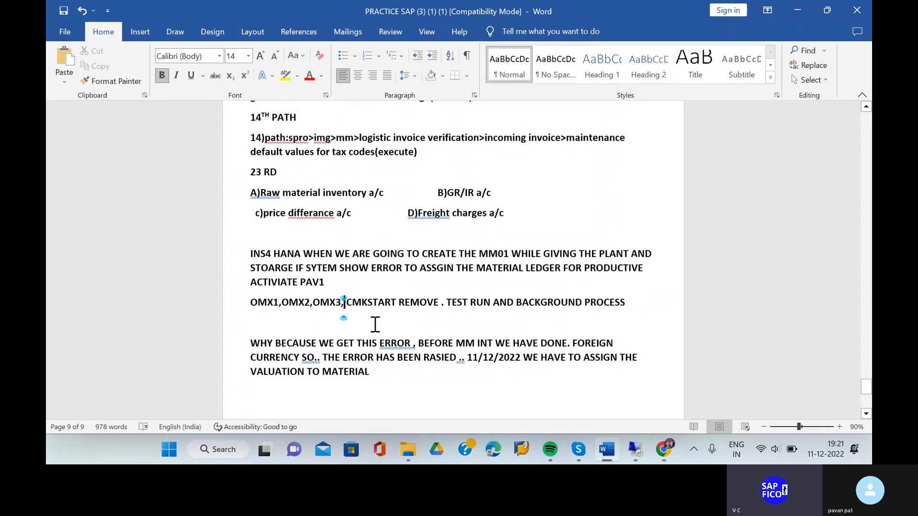
{"action": "scroll", "coordinate": [375, 324], "scroll_direction": "up", "scroll_amount": 5}
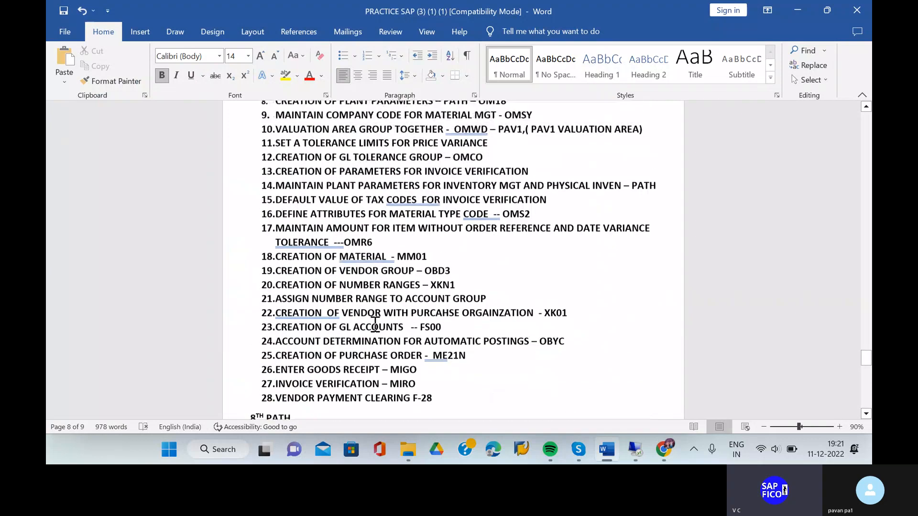
{"action": "left_click", "coordinate": [442, 266]}
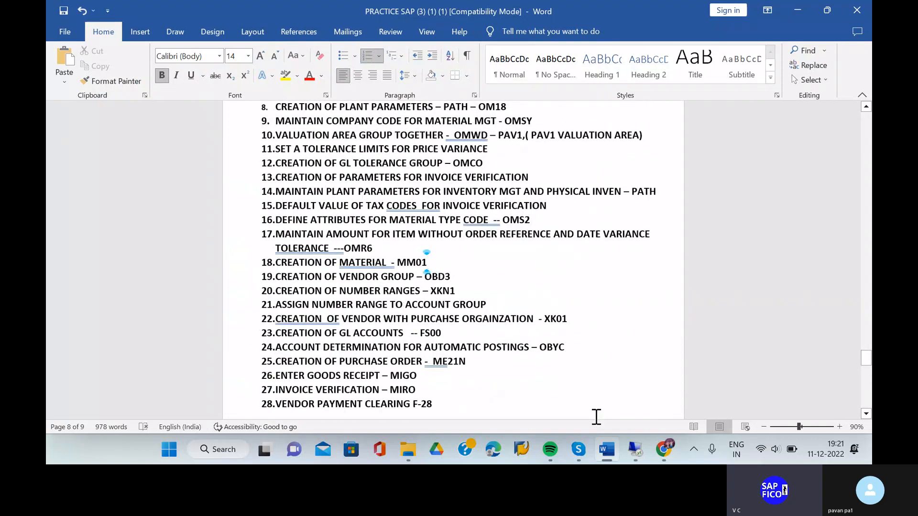
{"action": "left_click", "coordinate": [638, 457]}
{"action": "left_click", "coordinate": [93, 43]}
{"action": "type", "text": "/n"}
{"action": "key", "text": "Return"}
{"action": "type", "text": "OMX1"}
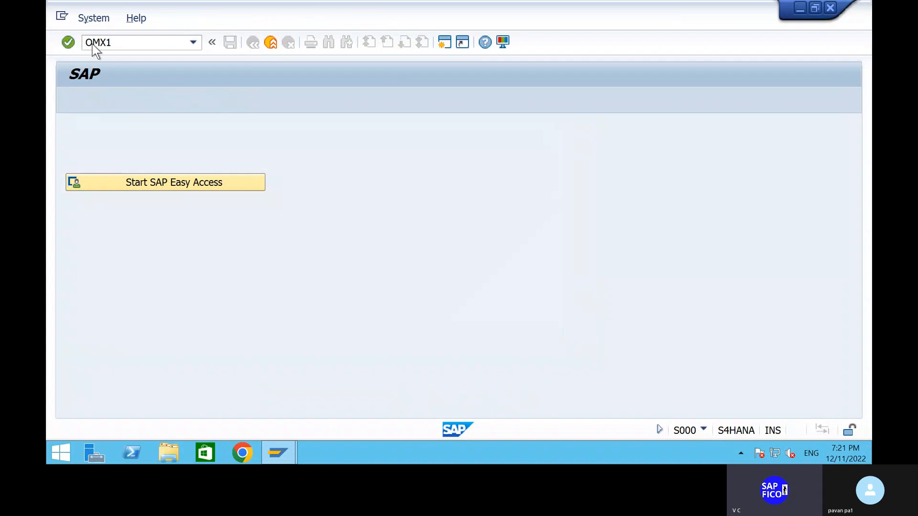
{"action": "key", "text": "Return"}
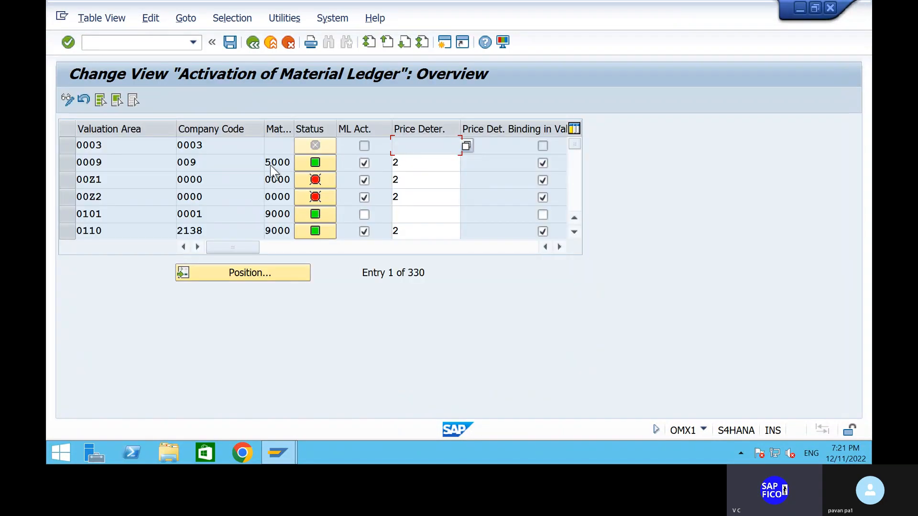
- Locate valuation area PAV1 in the material ledger activation list and choose price determination 2, Transaction-Based
{"action": "left_click", "coordinate": [267, 279]}
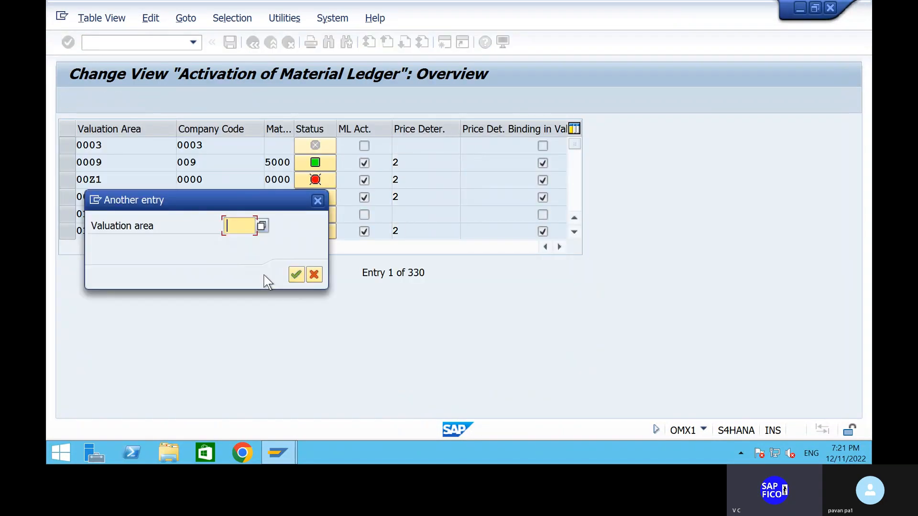
{"action": "type", "text": "PAV1"}
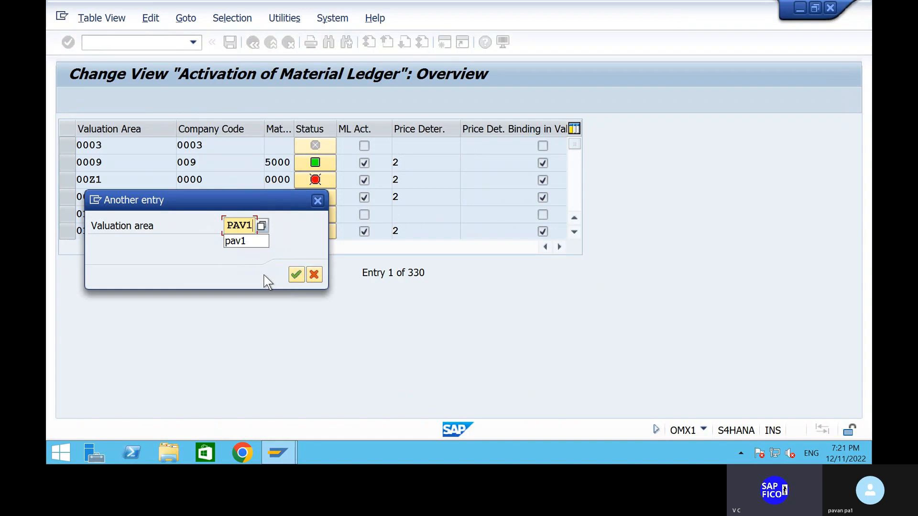
{"action": "key", "text": "Return"}
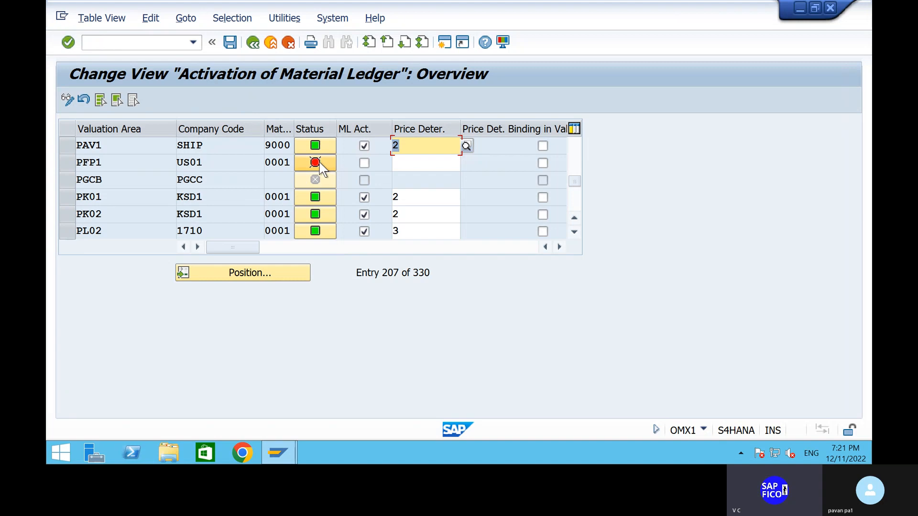
{"action": "mouse_move", "coordinate": [321, 154]}
{"action": "left_click", "coordinate": [467, 146]}
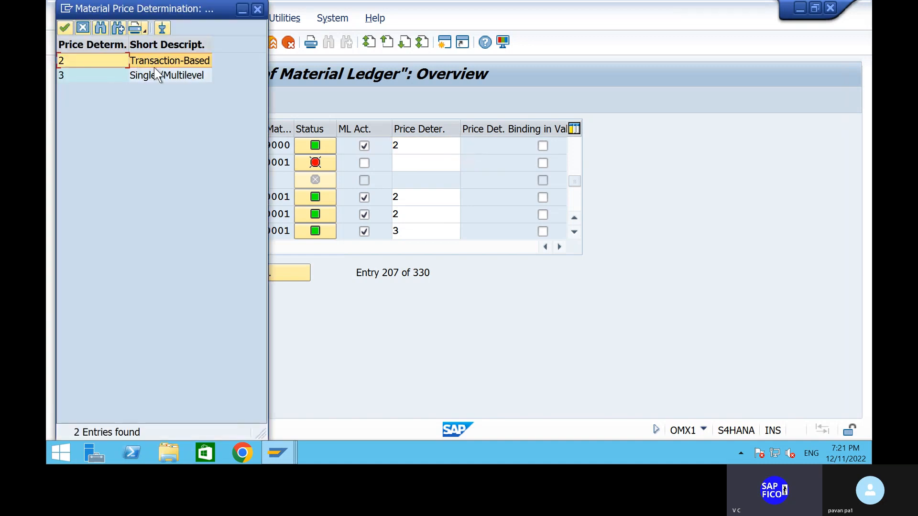
{"action": "left_click", "coordinate": [65, 28]}
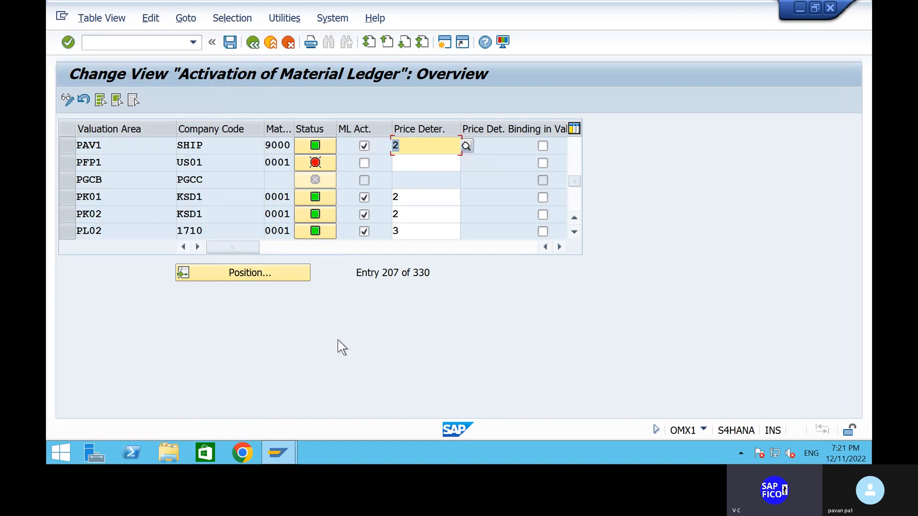
- Open transaction OMX2 and locate material ledger type 9000 in the list of material ledger types
{"action": "left_click", "coordinate": [132, 47]}
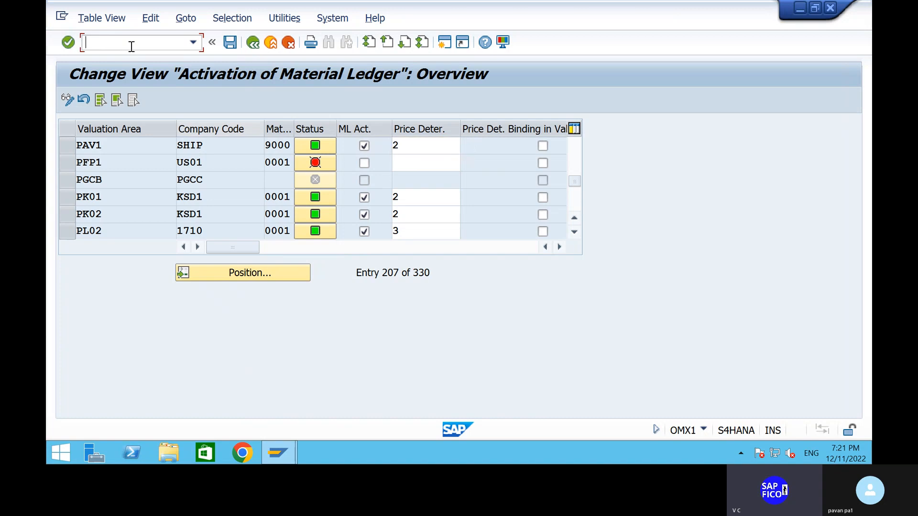
{"action": "type", "text": "/NOM"}
{"action": "type", "text": "X1"}
{"action": "key", "text": "Return"}
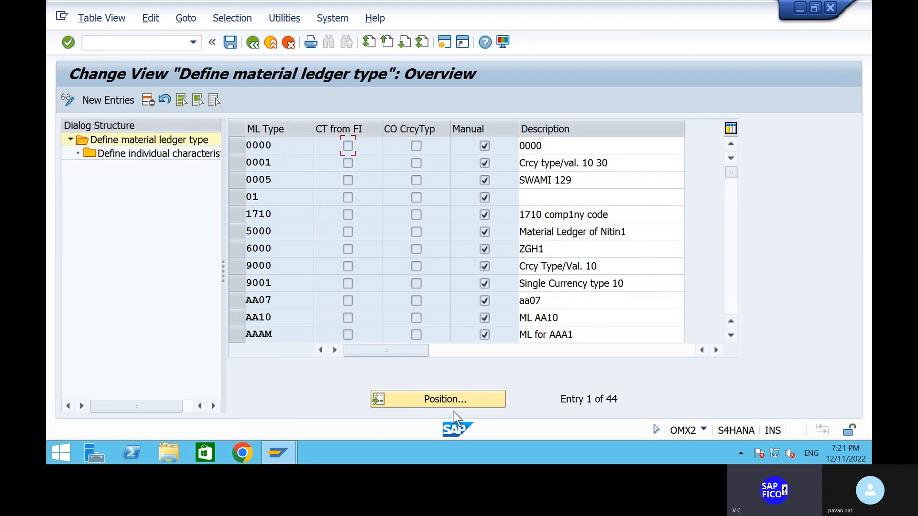
{"action": "left_click", "coordinate": [446, 399]}
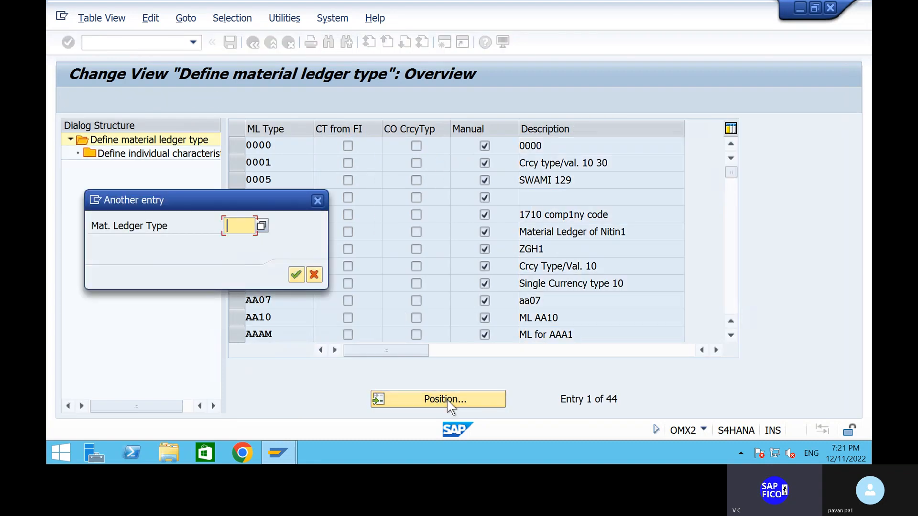
{"action": "type", "text": "9000"}
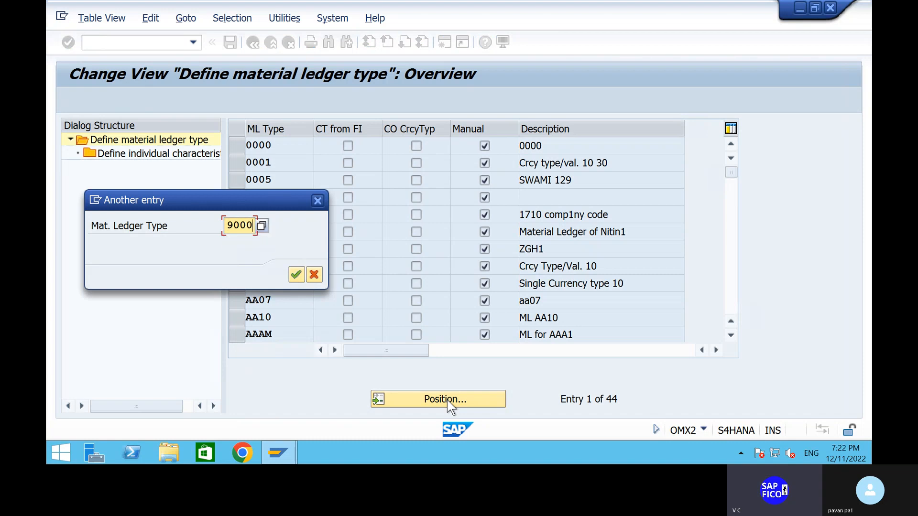
{"action": "key", "text": "Return"}
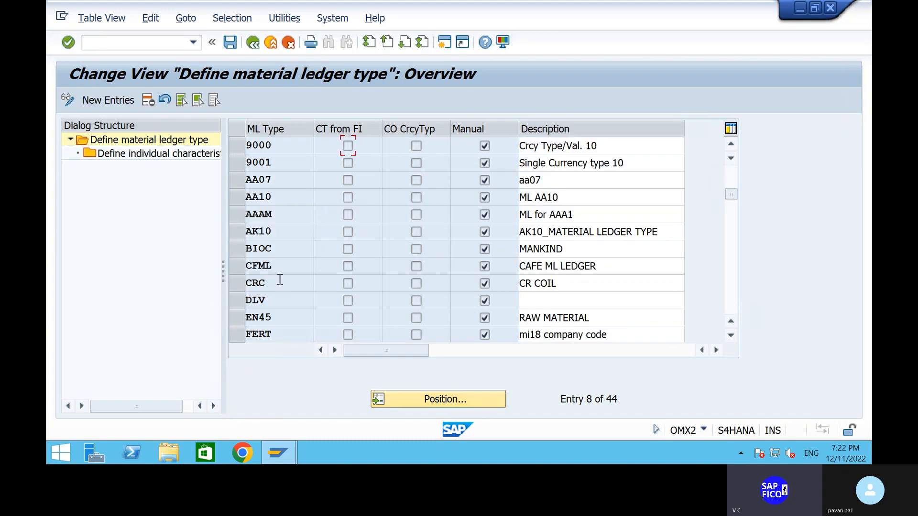
- Select material ledger type 9000 and display its individual characteristics
{"action": "scroll", "coordinate": [316, 233], "scroll_direction": "up", "scroll_amount": 2}
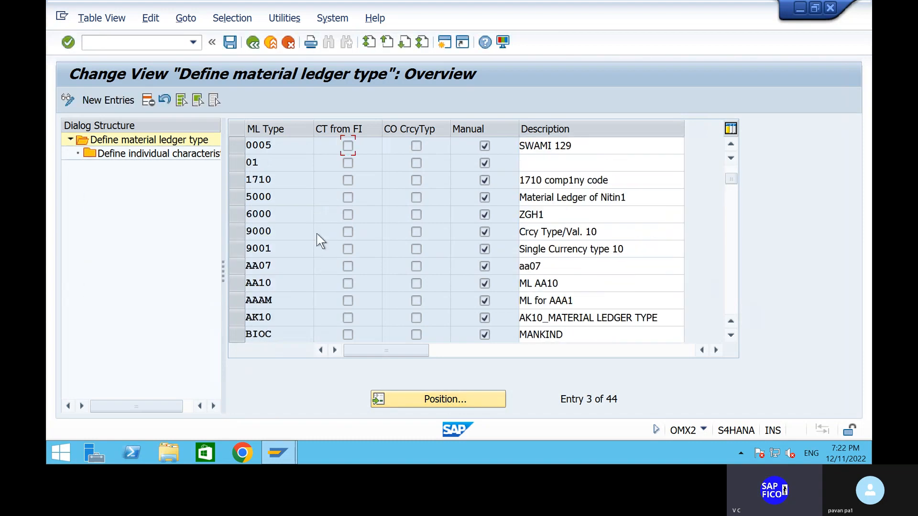
{"action": "left_click", "coordinate": [236, 232]}
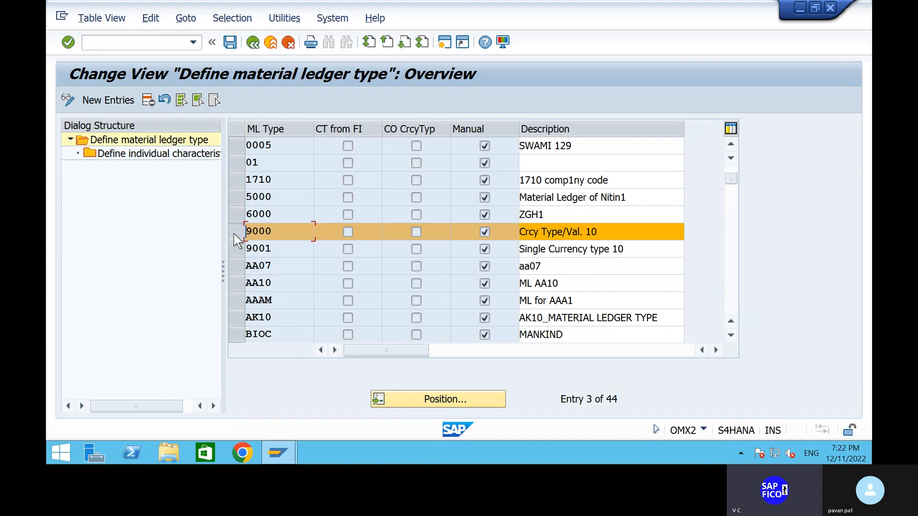
{"action": "left_click", "coordinate": [119, 154]}
{"action": "double_click", "coordinate": [119, 154]}
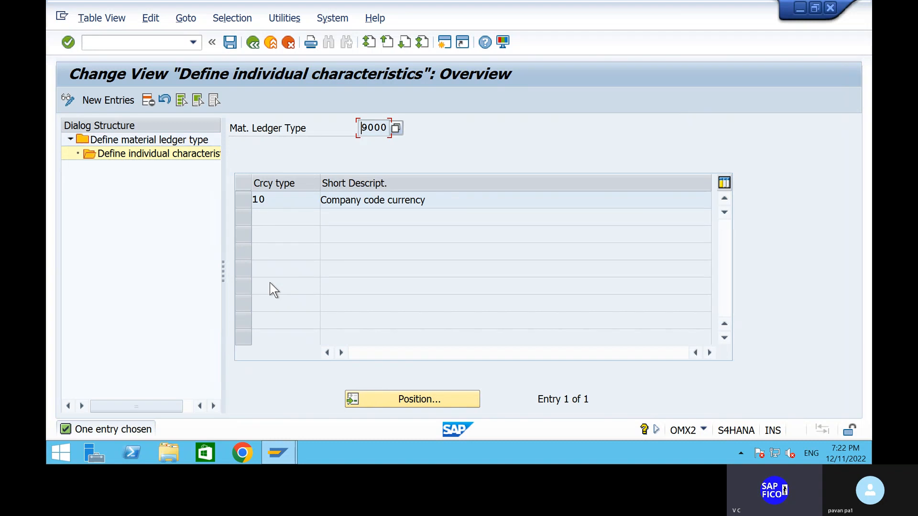
- Open transaction OMX3 for the assignment of material ledger types to valuation areas
{"action": "left_click", "coordinate": [119, 41]}
{"action": "type", "text": "/NOMX3"}
{"action": "key", "text": "Return"}
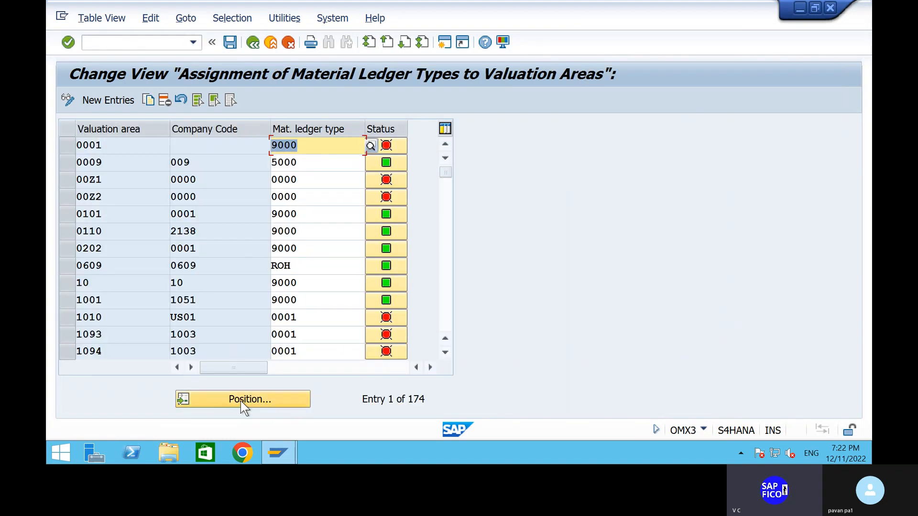
{"action": "mouse_move", "coordinate": [391, 179]}
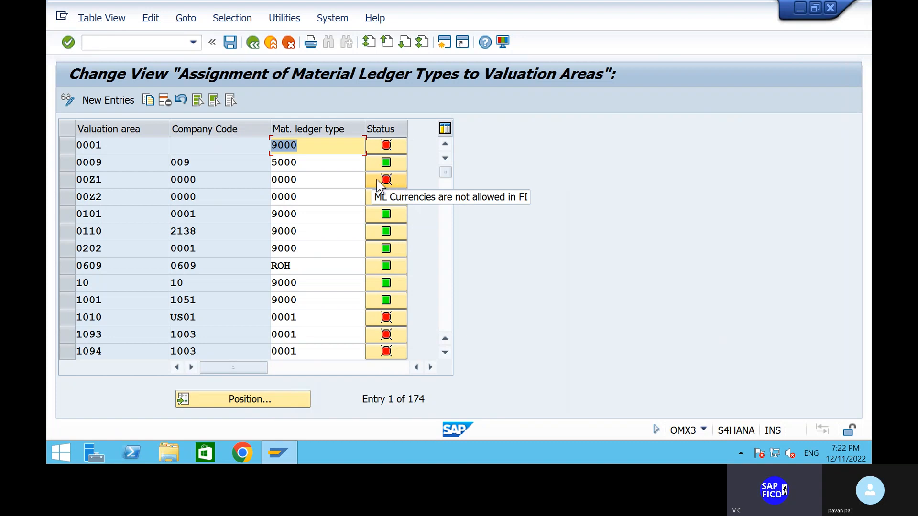
- Start a new assignment entry and set its valuation area to PAV1
{"action": "left_click", "coordinate": [104, 101]}
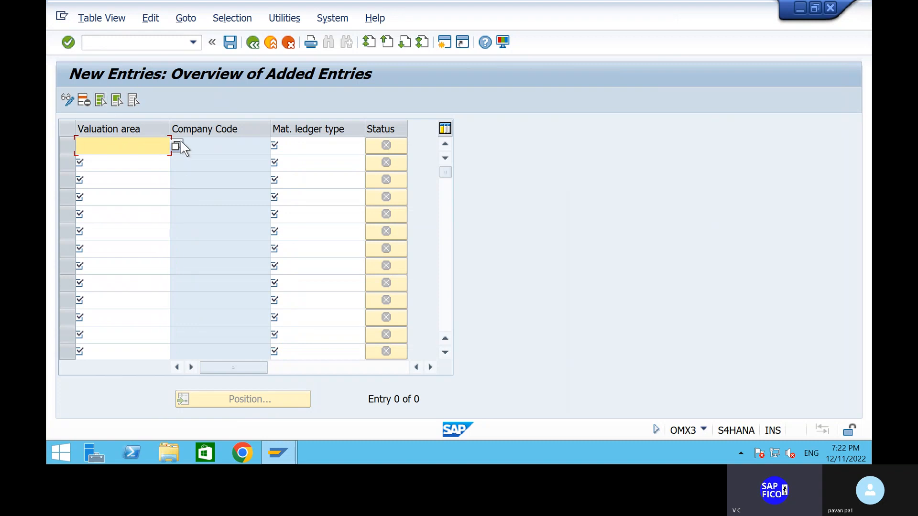
{"action": "left_click", "coordinate": [296, 150]}
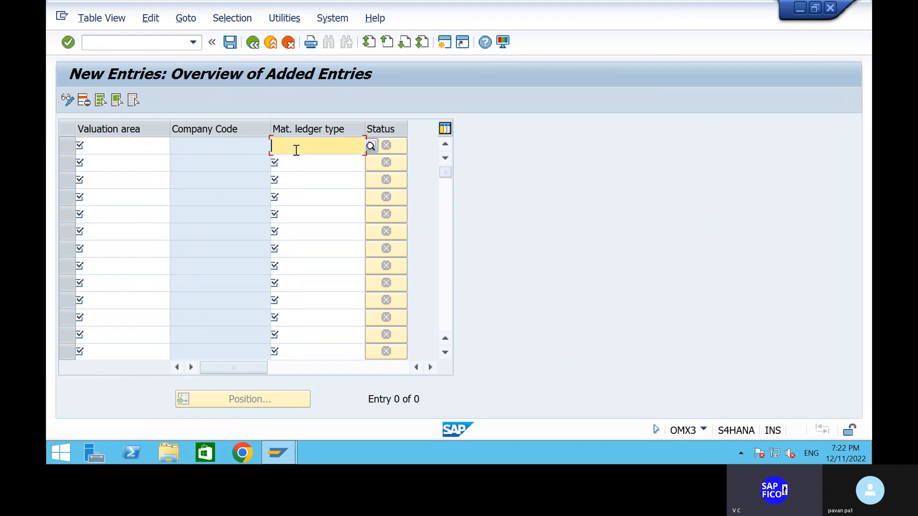
{"action": "left_click", "coordinate": [371, 149]}
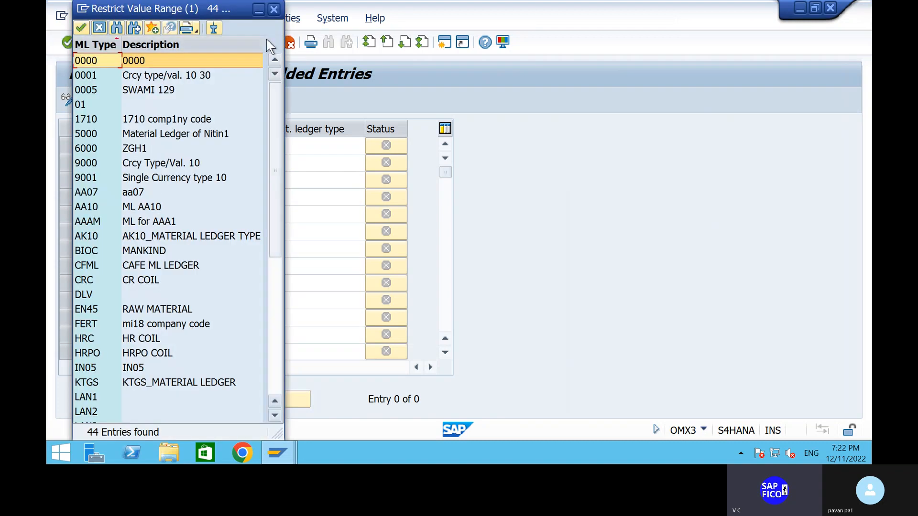
{"action": "left_click", "coordinate": [275, 10]}
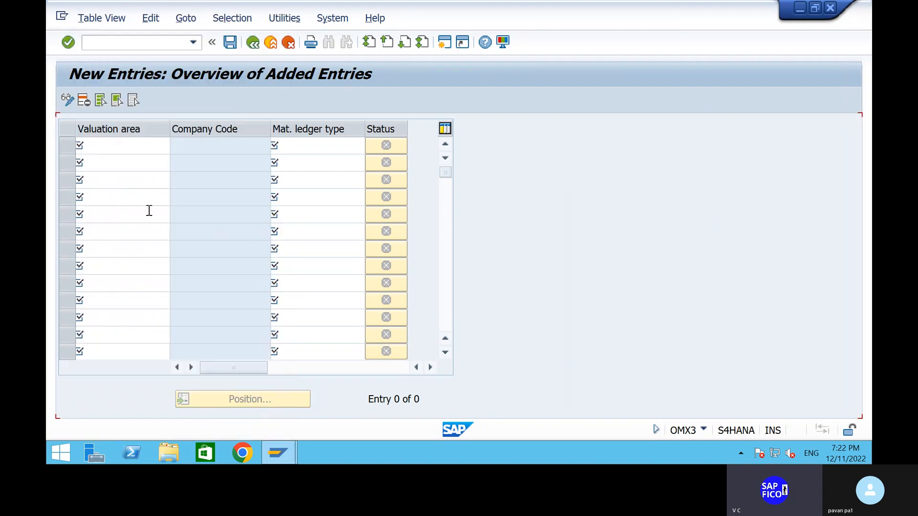
{"action": "left_click", "coordinate": [138, 148]}
{"action": "type", "text": "PAV"}
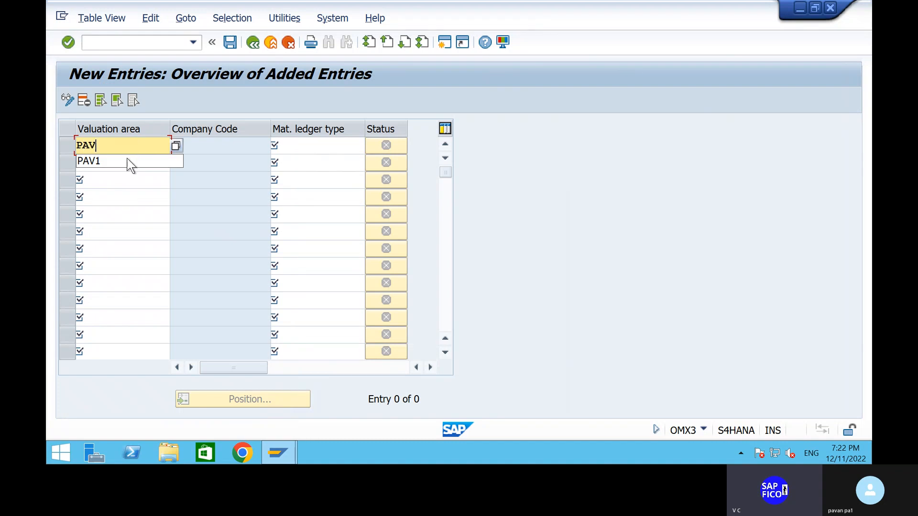
{"action": "left_click", "coordinate": [131, 162]}
- Choose material ledger type 9000, Crcy Type/Val. 10, for the new PAV1 entry and try to save it
{"action": "left_click", "coordinate": [310, 145]}
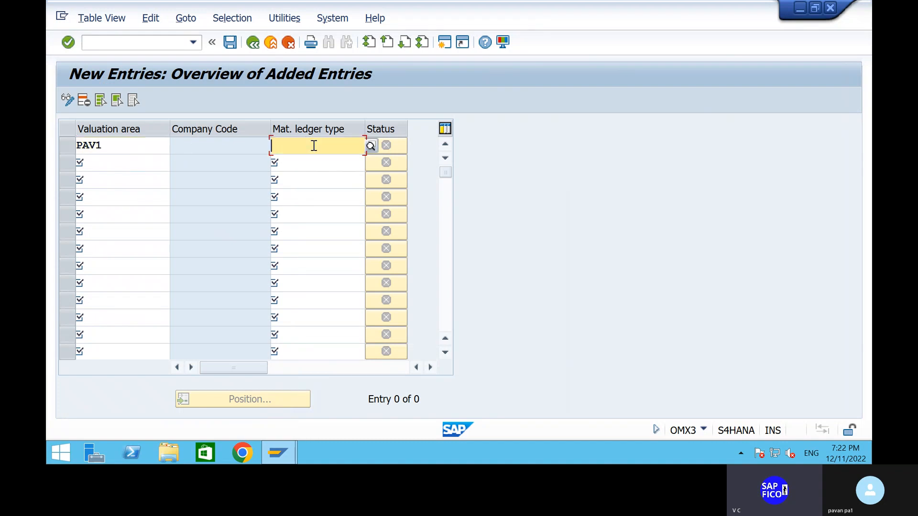
{"action": "left_click", "coordinate": [371, 146]}
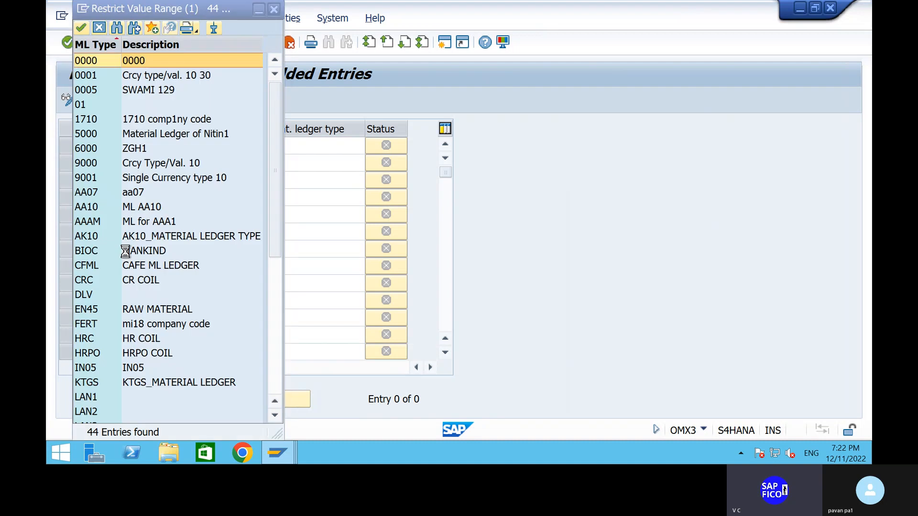
{"action": "left_click", "coordinate": [107, 161]}
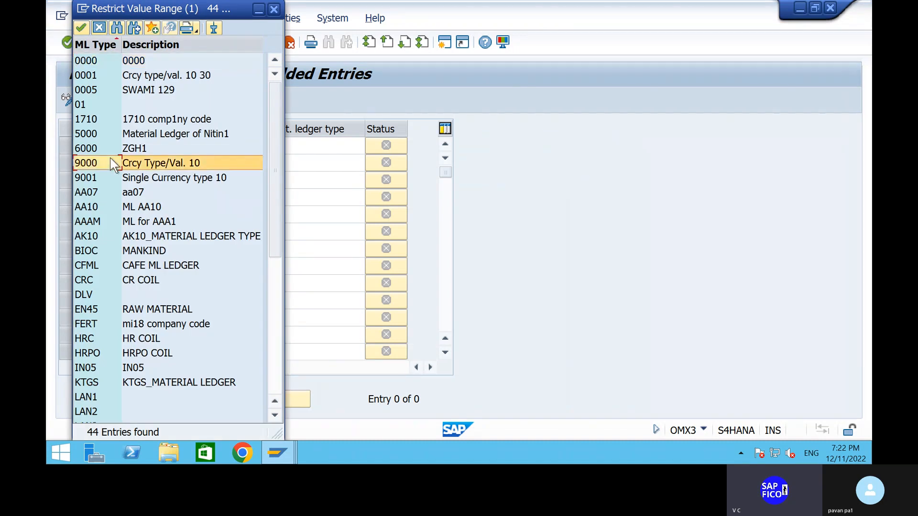
{"action": "left_click", "coordinate": [80, 28]}
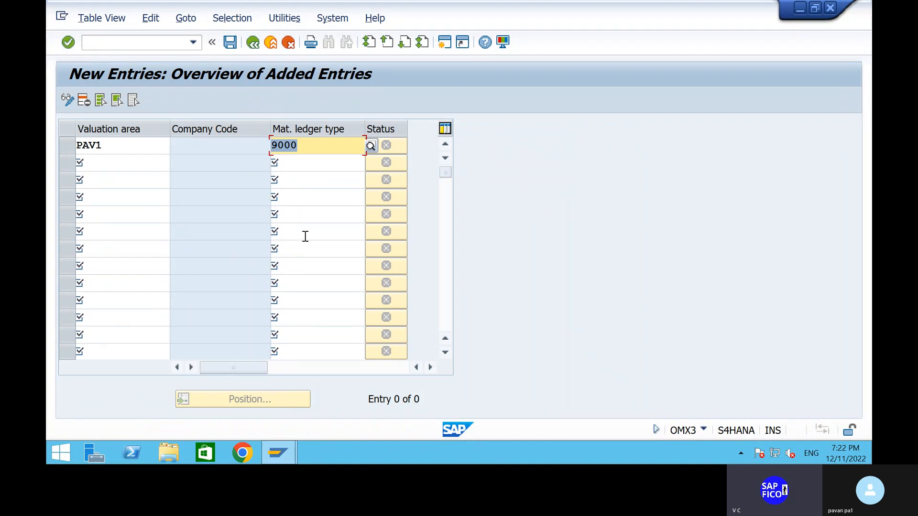
{"action": "left_click", "coordinate": [225, 43]}
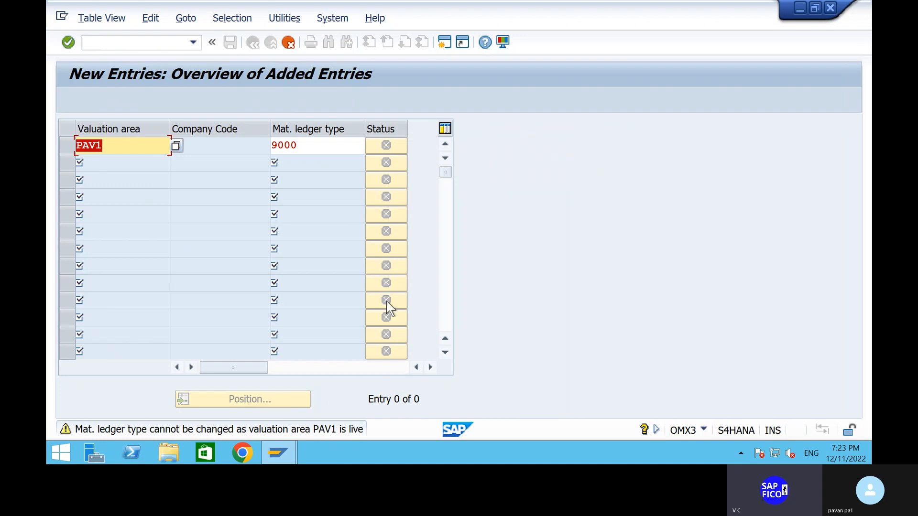
- Discard the new PAV1 entry and return to the overview of material ledger type assignments
{"action": "key", "text": "BackSpace"}
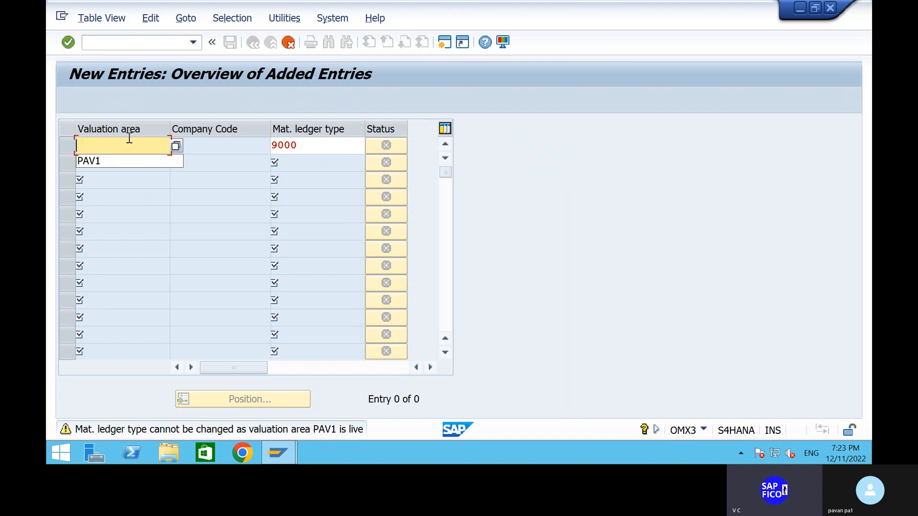
{"action": "left_click", "coordinate": [157, 148]}
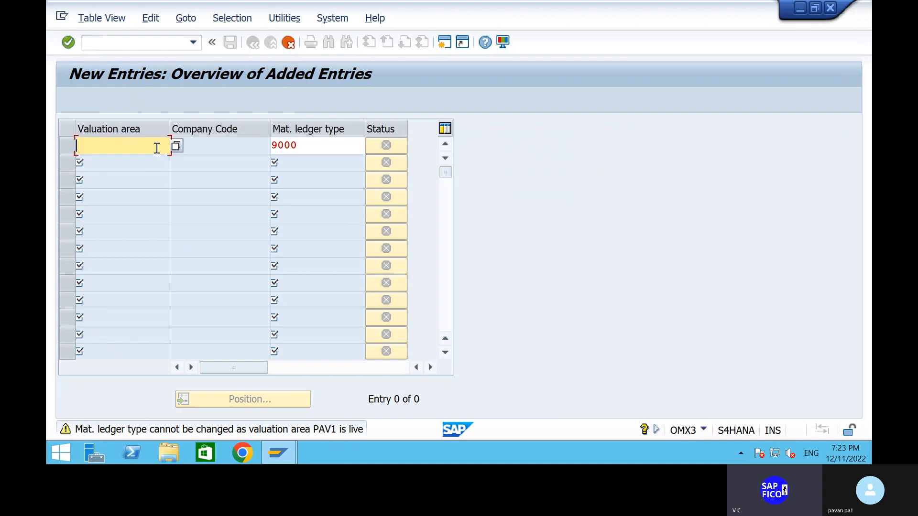
{"action": "left_click", "coordinate": [308, 143]}
{"action": "key", "text": "BackSpace"}
{"action": "key", "text": "BackSpace"}
{"action": "key", "text": "BackSpace"}
{"action": "key", "text": "BackSpace"}
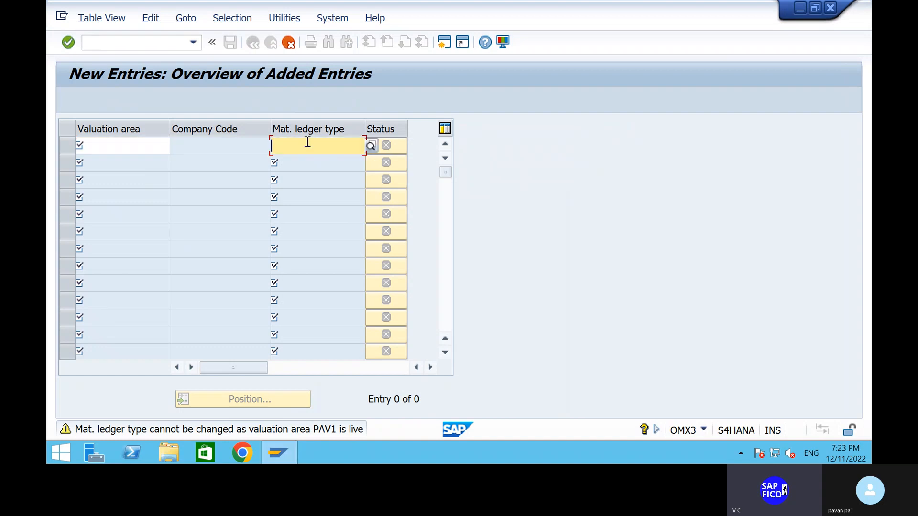
{"action": "left_click", "coordinate": [288, 42]}
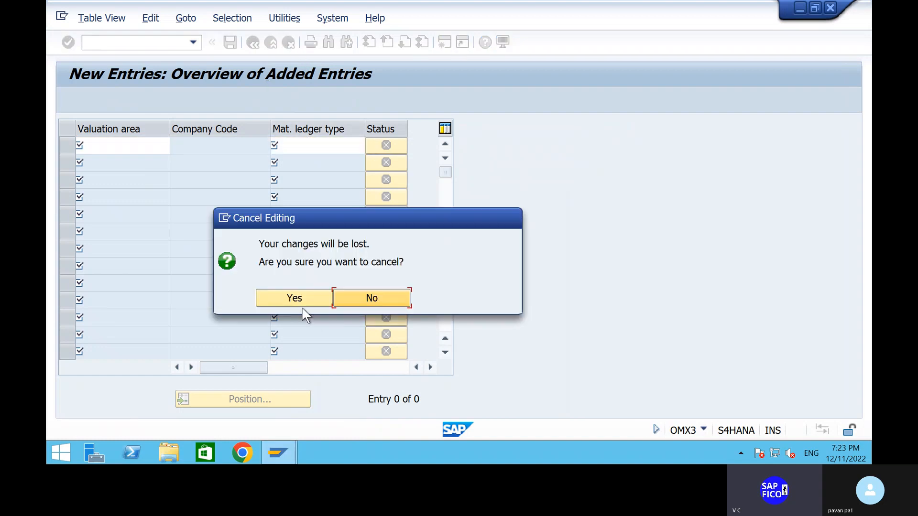
{"action": "left_click", "coordinate": [295, 297]}
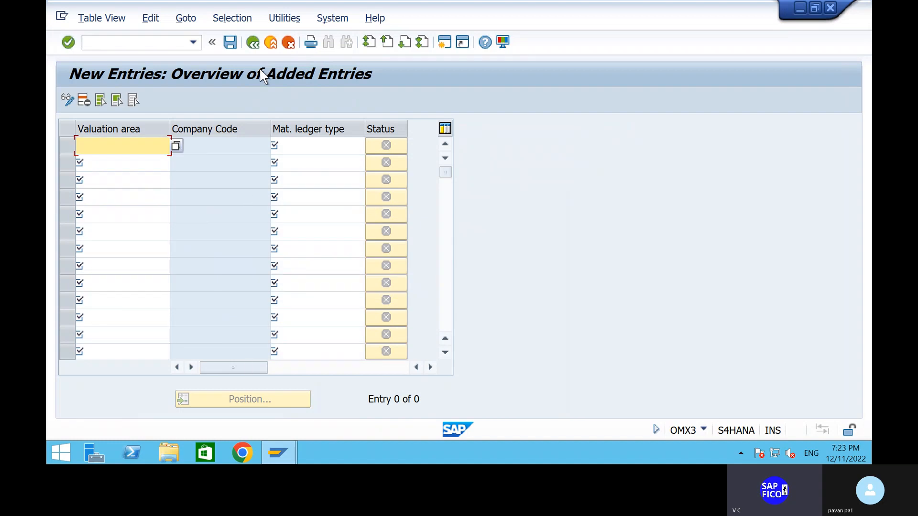
{"action": "left_click", "coordinate": [250, 48]}
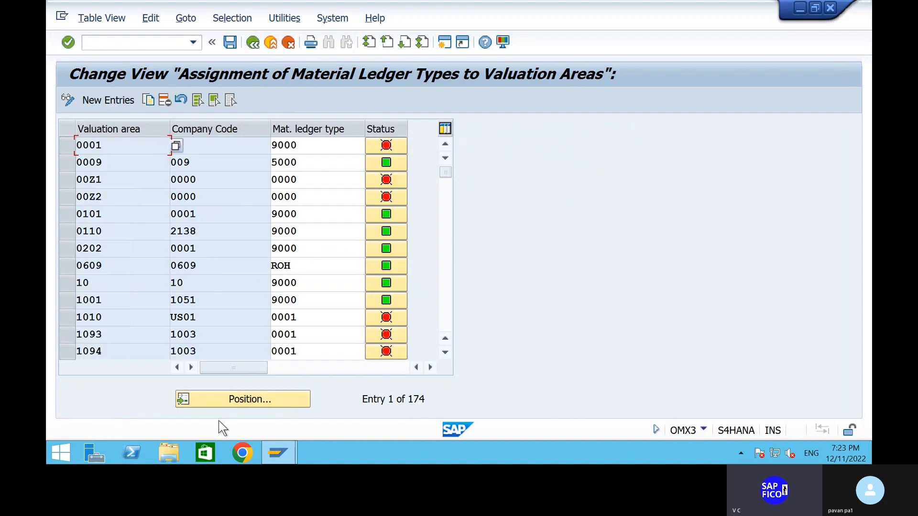
- Locate valuation area PAV1 in the assignment list and check its ledger type and status
{"action": "left_click", "coordinate": [245, 398]}
{"action": "type", "text": "PAV1"}
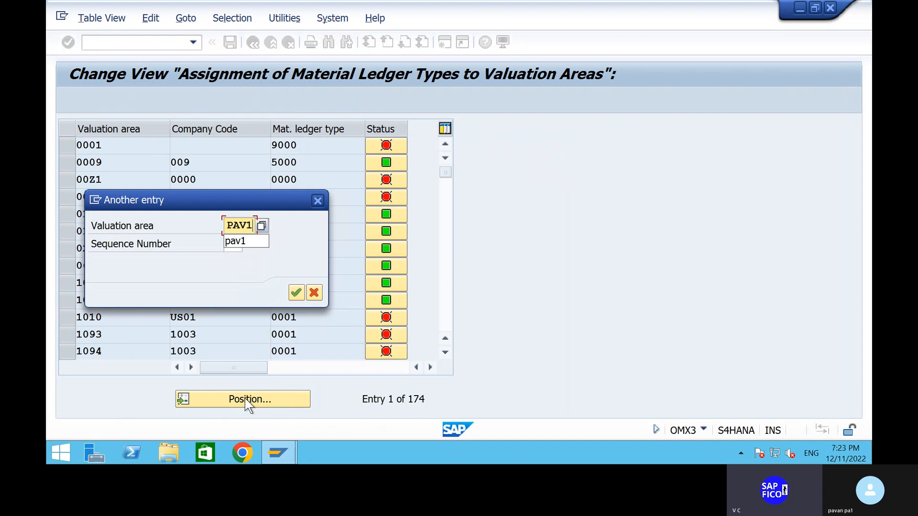
{"action": "key", "text": "Return"}
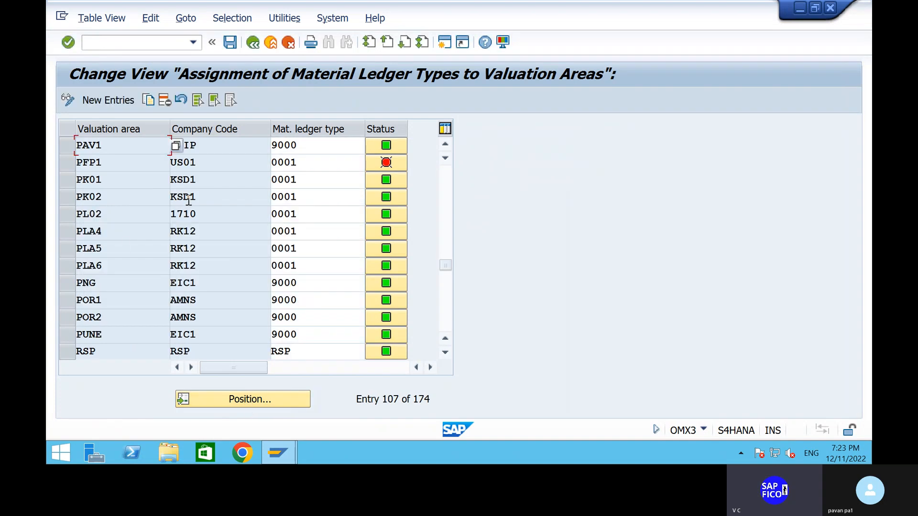
{"action": "mouse_move", "coordinate": [389, 151]}
- Leave transaction OMX3 and start SAP Easy Access
{"action": "left_click", "coordinate": [165, 42]}
{"action": "type", "text": "/N"}
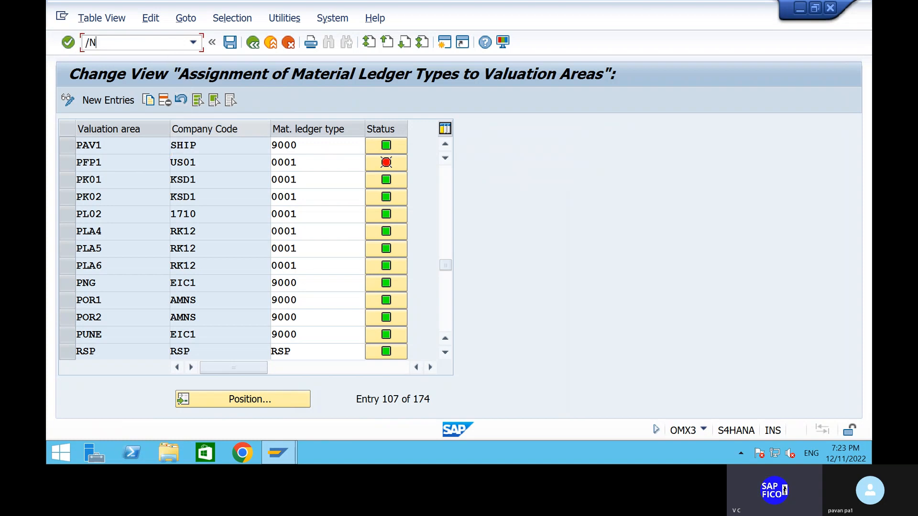
{"action": "key", "text": "Return"}
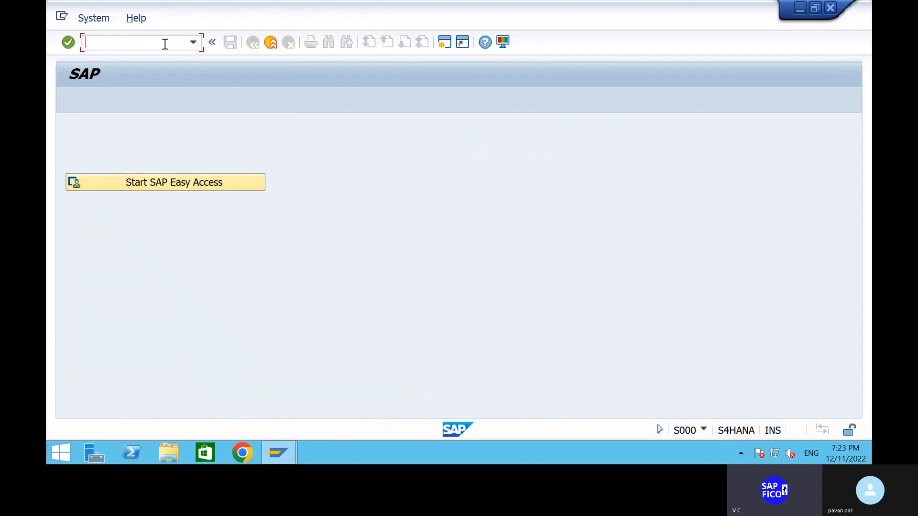
{"action": "left_click", "coordinate": [211, 186]}
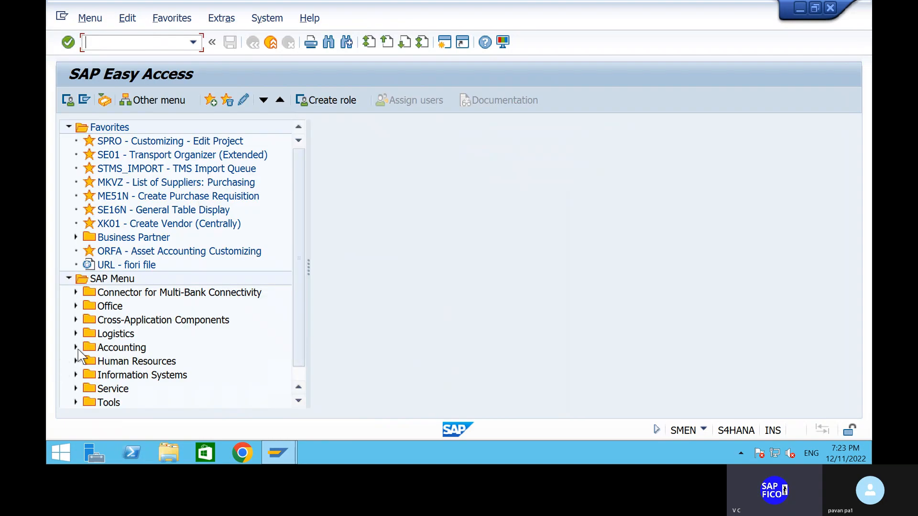
- Expand the SAP menu tree through Accounting, Controlling and Product Cost Controlling to the contents of Actual Costing/Material Ledger
{"action": "left_click", "coordinate": [76, 347]}
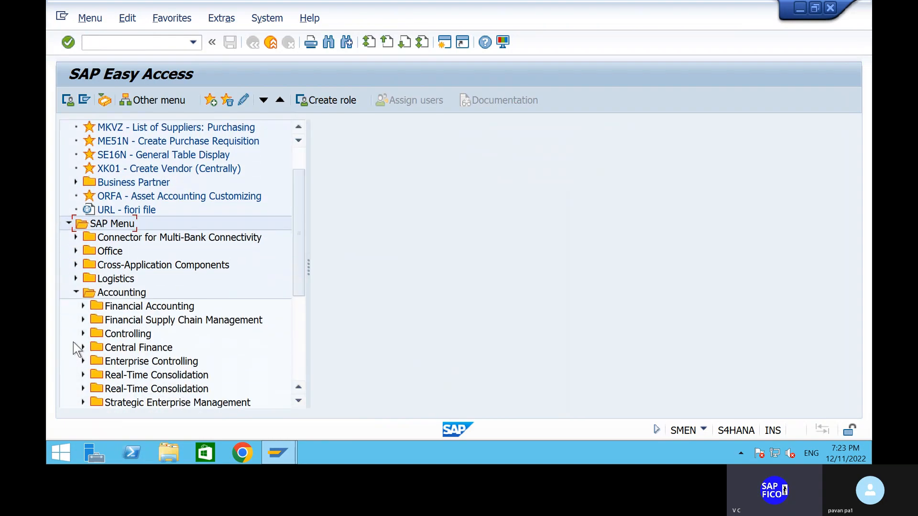
{"action": "left_click", "coordinate": [82, 319]}
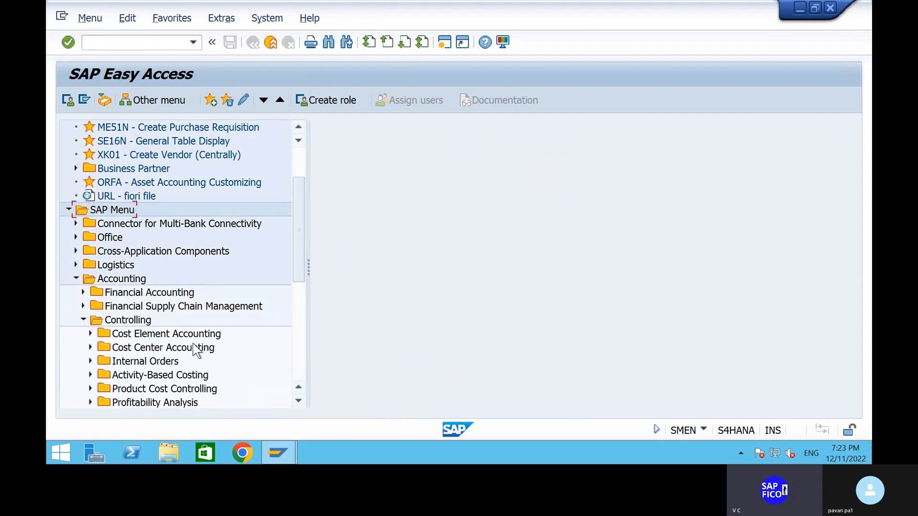
{"action": "scroll", "coordinate": [196, 351], "scroll_direction": "down", "scroll_amount": 3}
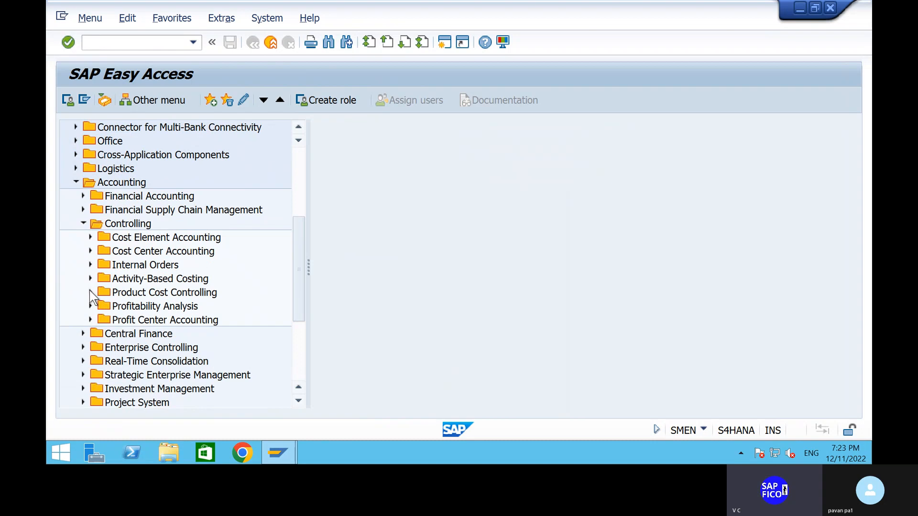
{"action": "left_click", "coordinate": [91, 292]}
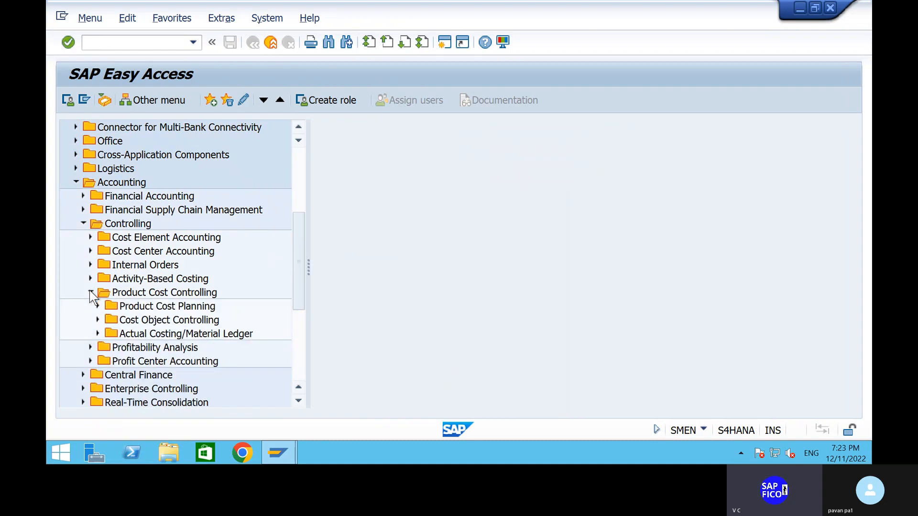
{"action": "left_click", "coordinate": [96, 334]}
{"action": "scroll", "coordinate": [94, 335], "scroll_direction": "down", "scroll_amount": 3}
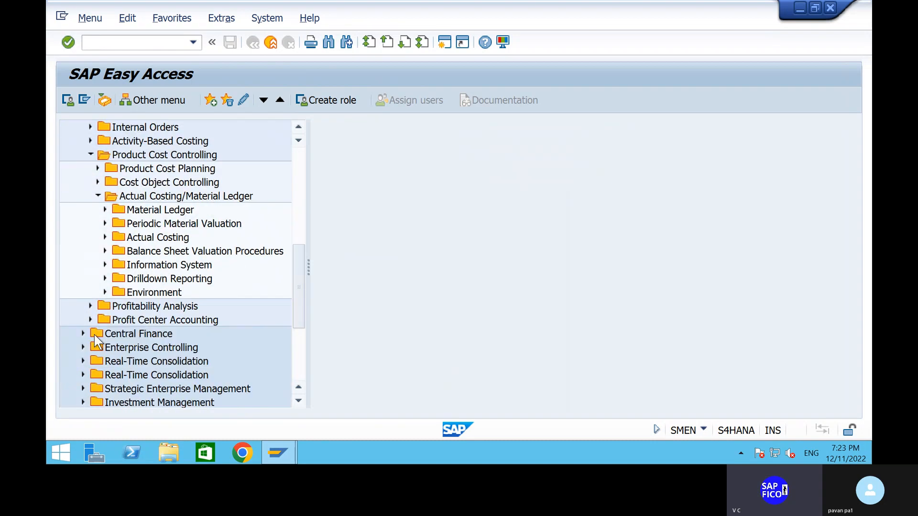
- Open transaction CKMSTART, Set Valuation Areas as Productive, from the Production Startup folder under Environment
{"action": "left_click", "coordinate": [105, 292]}
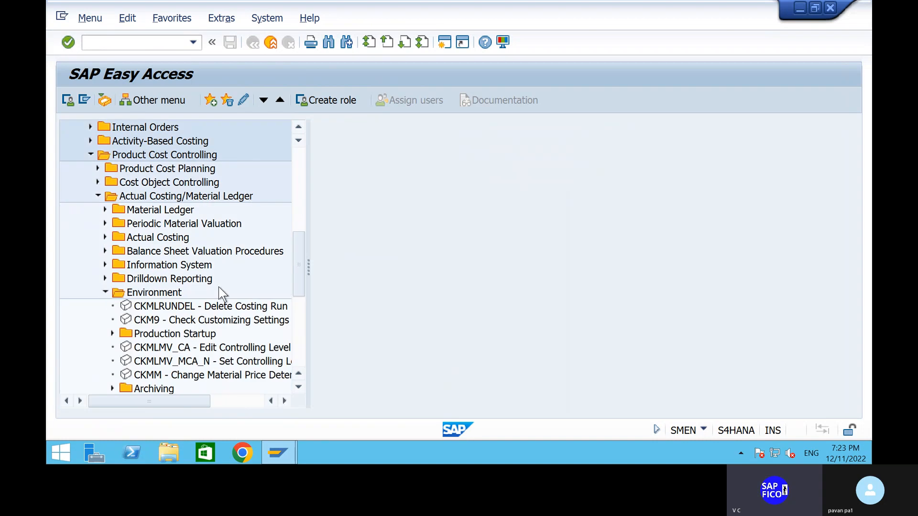
{"action": "left_click", "coordinate": [111, 332]}
{"action": "scroll", "coordinate": [101, 325], "scroll_direction": "down", "scroll_amount": 2}
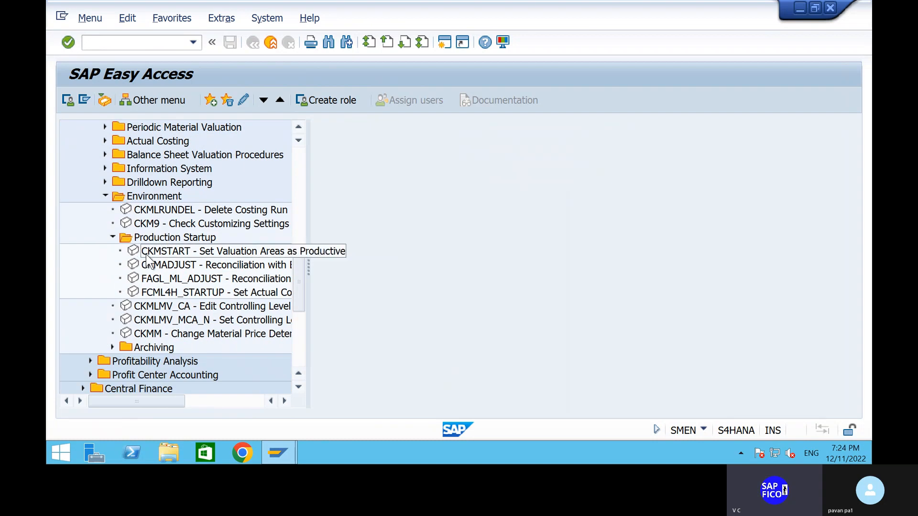
{"action": "left_click", "coordinate": [161, 253]}
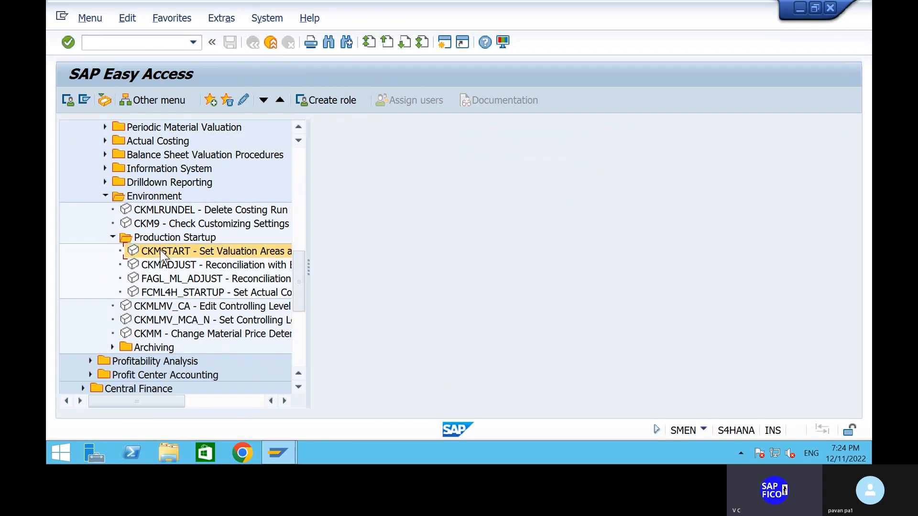
{"action": "double_click", "coordinate": [162, 252]}
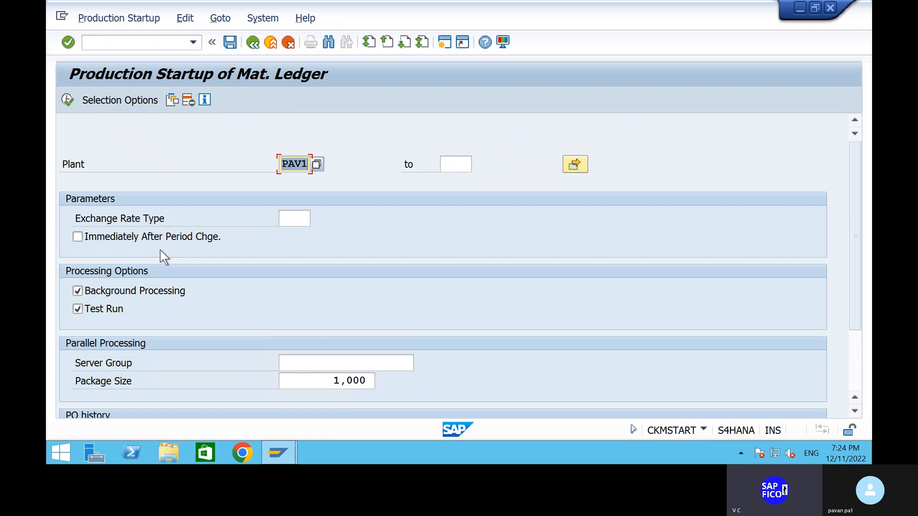
- Try a test run of the material ledger production startup for plant PAV1 with exchange rate type M and background processing off
{"action": "left_click", "coordinate": [78, 290]}
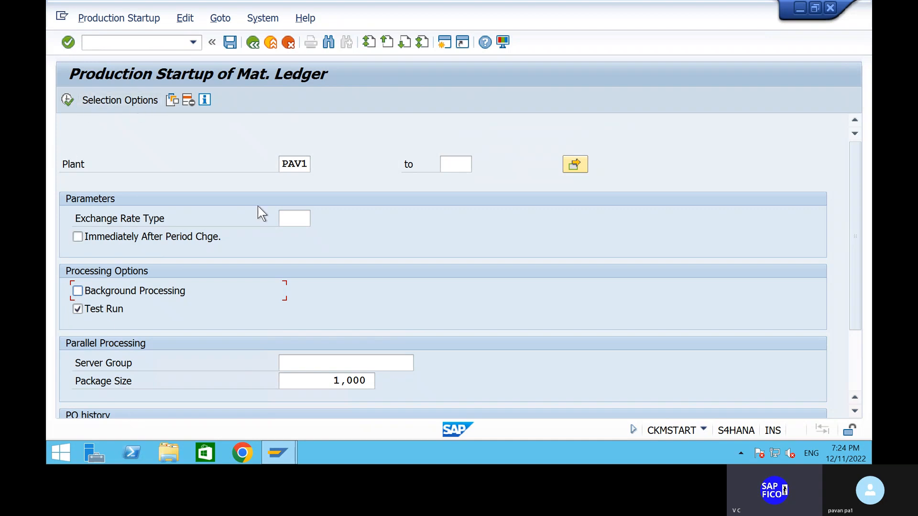
{"action": "left_click", "coordinate": [300, 219]}
{"action": "type", "text": "M"}
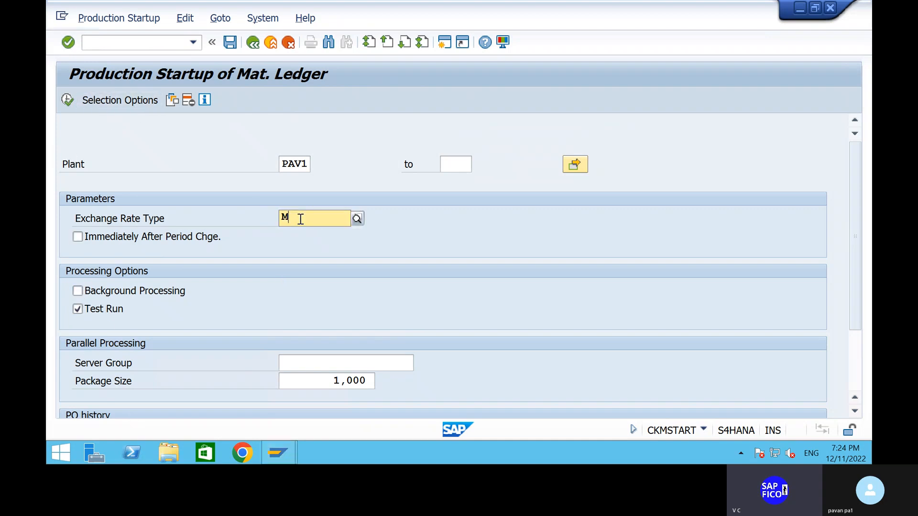
{"action": "left_click", "coordinate": [296, 248]}
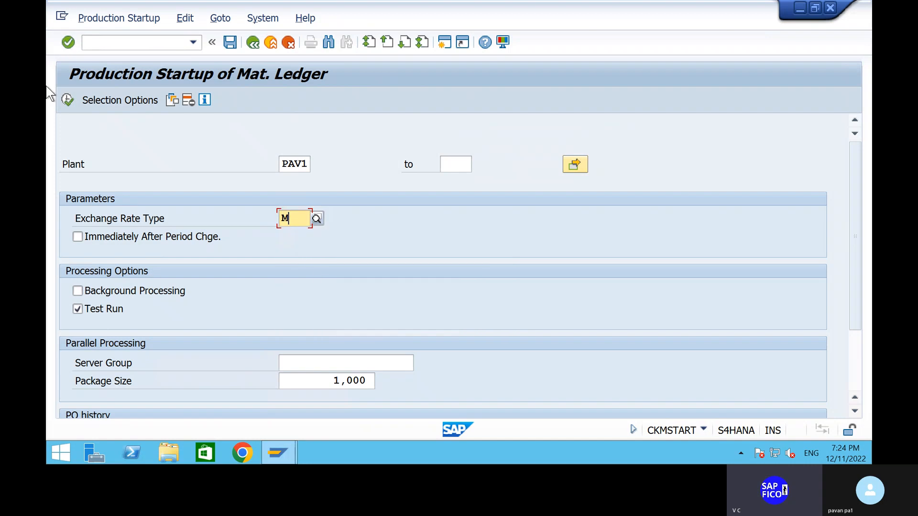
{"action": "left_click", "coordinate": [67, 100]}
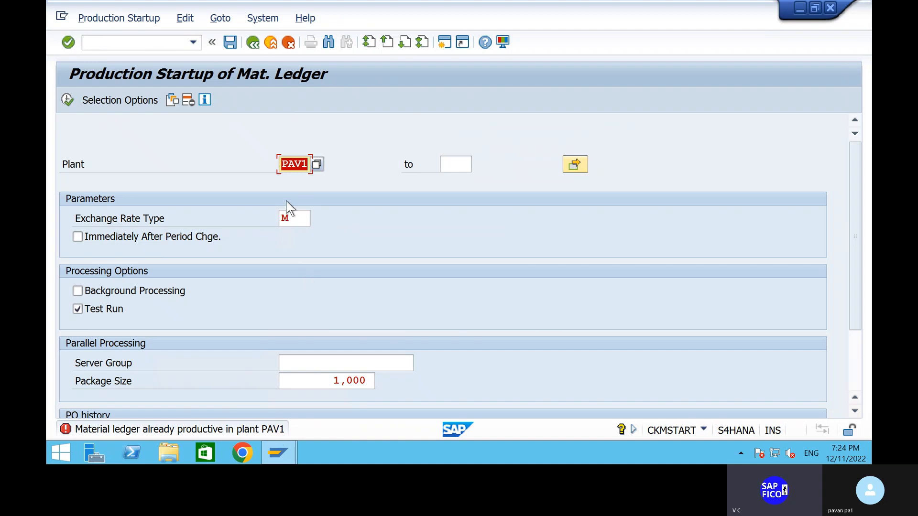
- Try the production startup for plant PAV1 again without an exchange rate type, and return to SAP Easy Access
{"action": "left_click", "coordinate": [305, 216]}
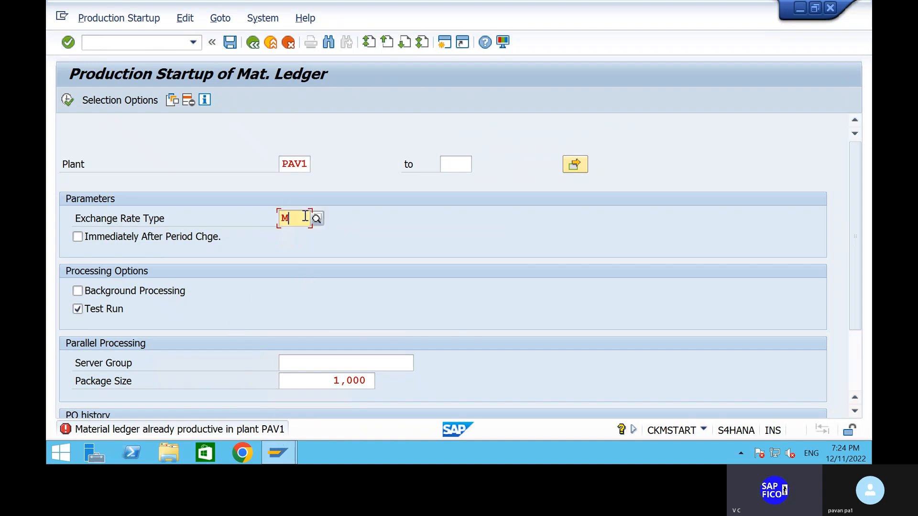
{"action": "key", "text": "BackSpace"}
{"action": "left_click", "coordinate": [67, 105]}
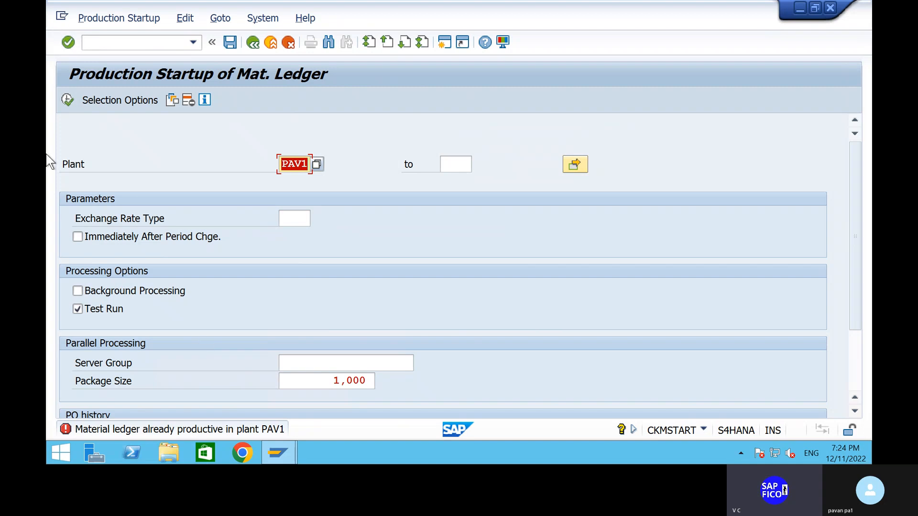
{"action": "left_click", "coordinate": [135, 47]}
{"action": "type", "text": "/n"}
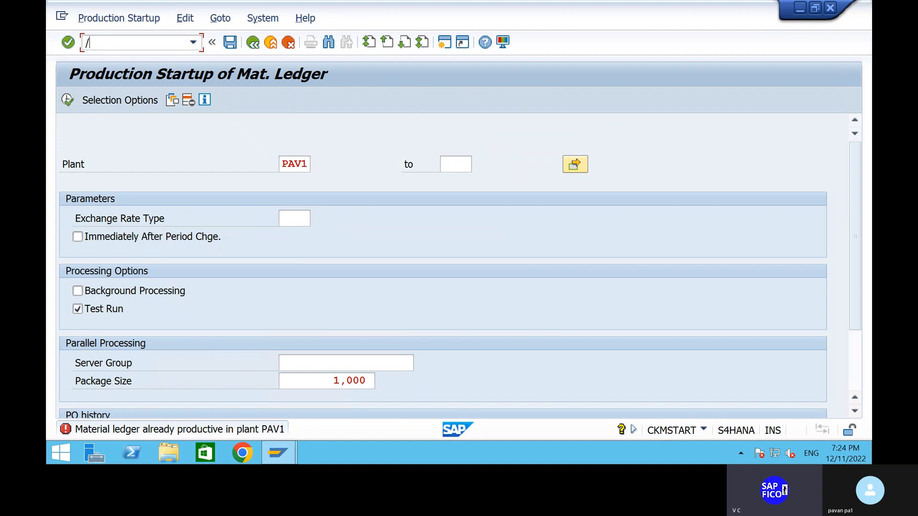
{"action": "key", "text": "Return"}
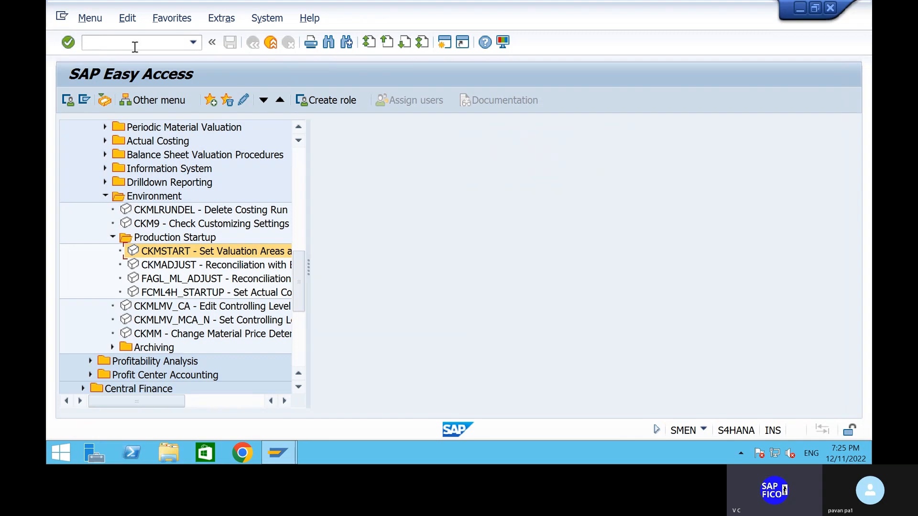
- Start transaction MM01 to create a material
{"action": "left_click", "coordinate": [110, 48]}
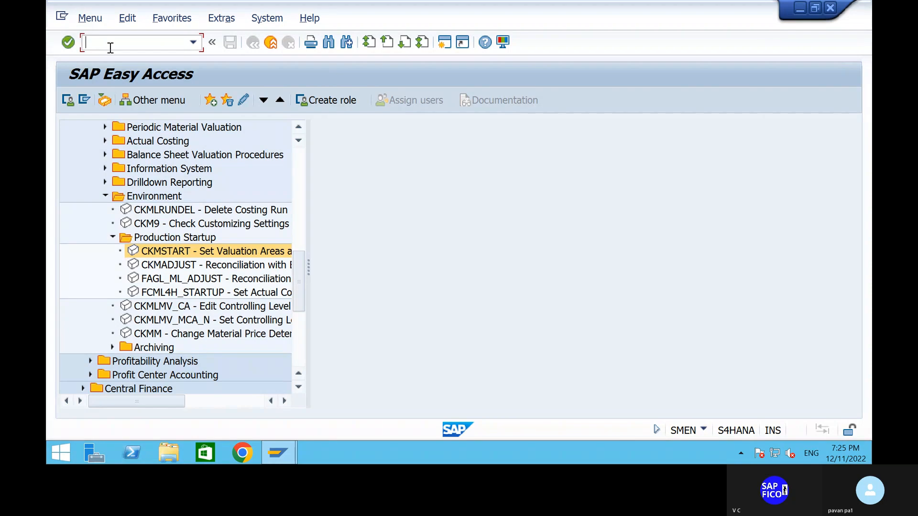
{"action": "type", "text": "/NMM01"}
{"action": "key", "text": "Return"}
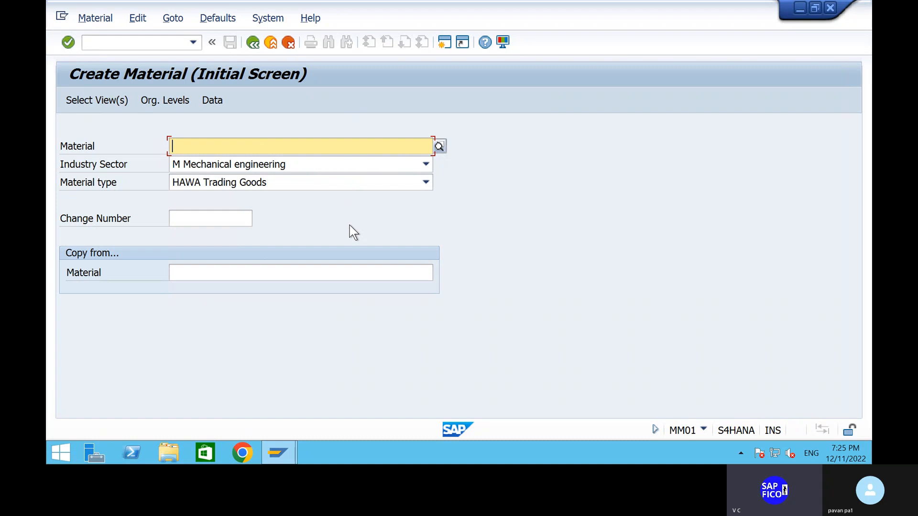
- Accept the preselected views for the new trading goods material and assign it to plant PAV1 and storage location PAV2
{"action": "key", "text": "Return"}
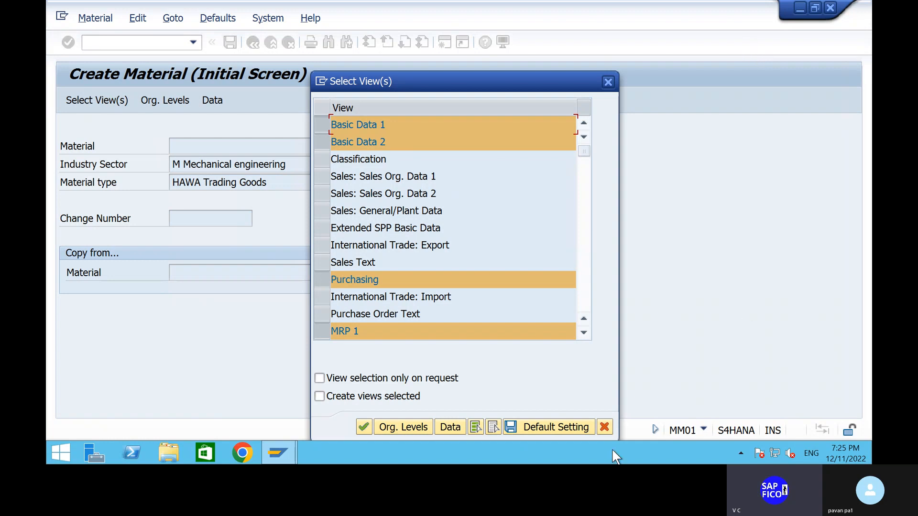
{"action": "left_click", "coordinate": [362, 427]}
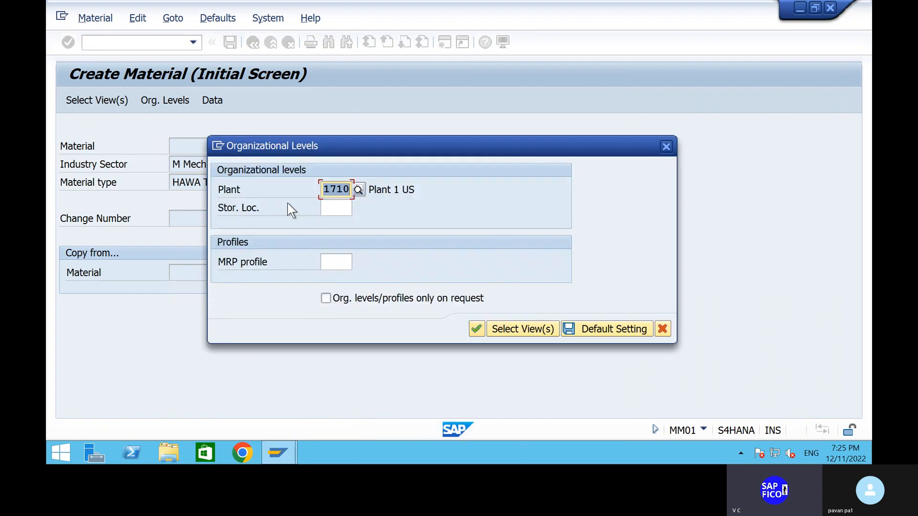
{"action": "type", "text": "PAV"}
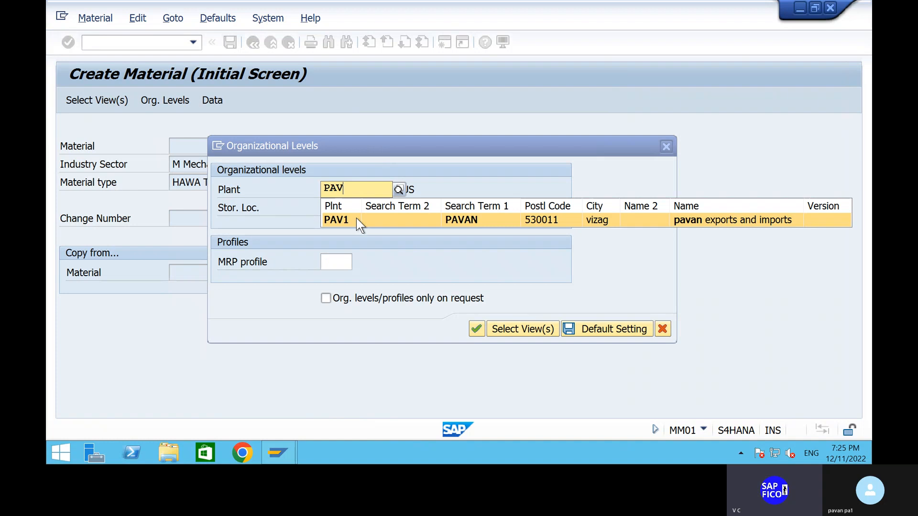
{"action": "left_click", "coordinate": [357, 218]}
{"action": "left_click", "coordinate": [347, 213]}
{"action": "type", "text": "P"}
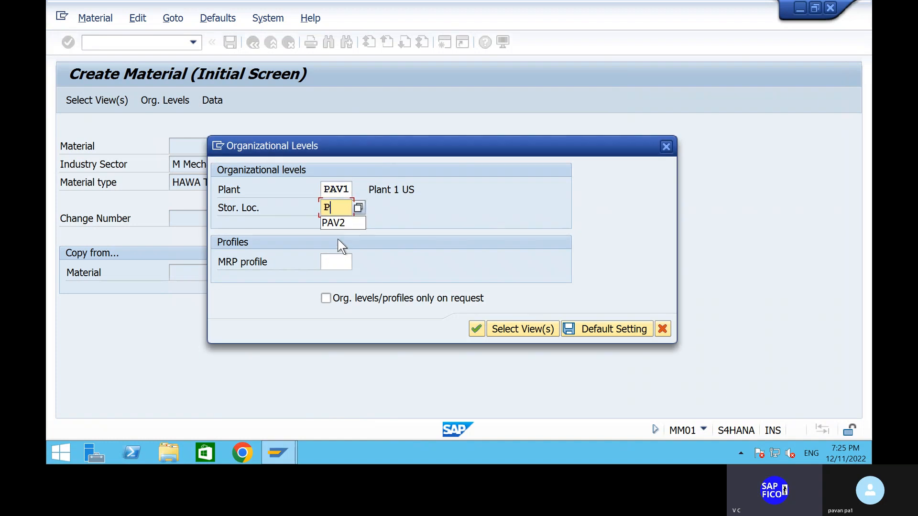
{"action": "left_click", "coordinate": [350, 224]}
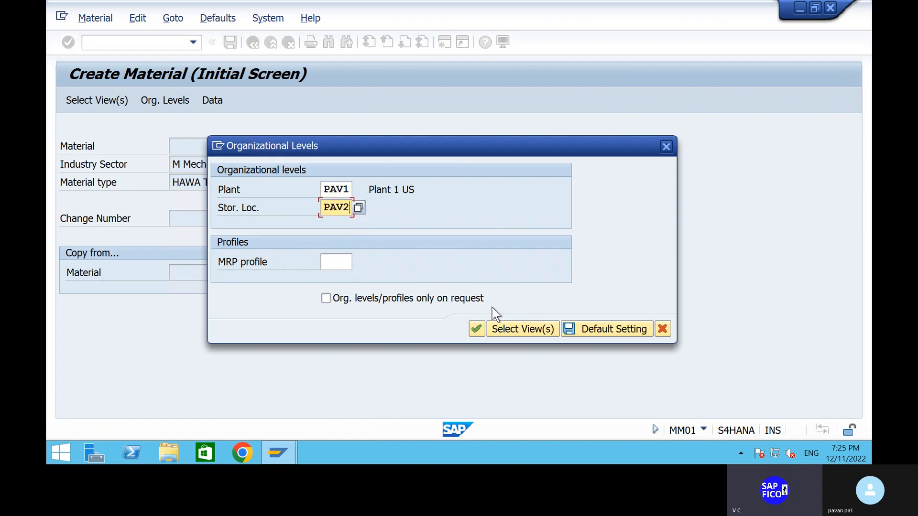
{"action": "left_click", "coordinate": [477, 332]}
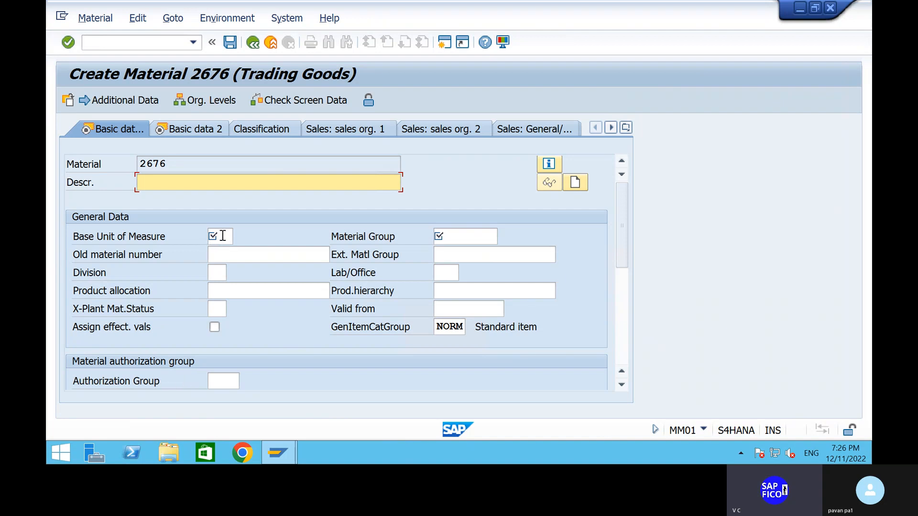
- Enter the material description AIR CONDITIONERS and set the base unit of measure to PC
{"action": "left_click", "coordinate": [223, 181]}
{"action": "left_click", "coordinate": [224, 181]}
{"action": "type", "text": "AIR CONDITIONERS"}
{"action": "left_click", "coordinate": [227, 238]}
{"action": "type", "text": "PA"}
{"action": "key", "text": "BackSpace"}
{"action": "type", "text": "C"}
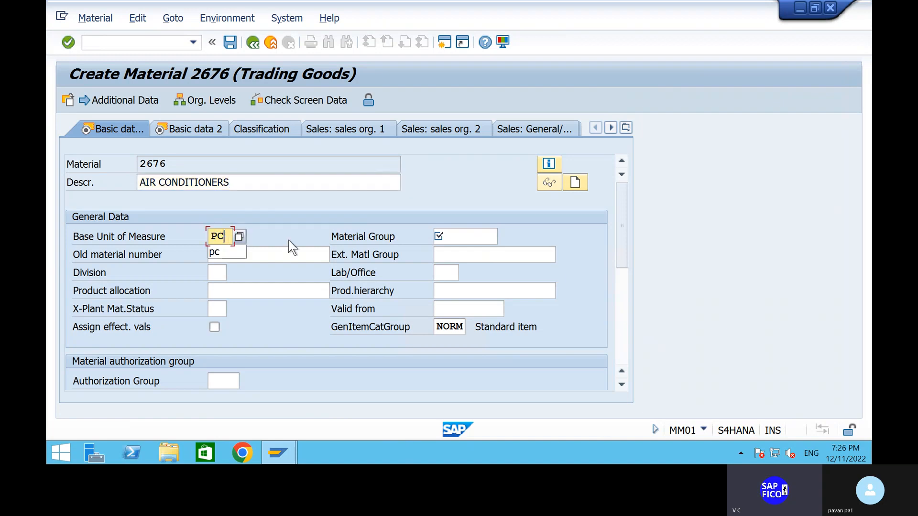
- Choose material group 001, Electronics, from the value help for the material
{"action": "left_click", "coordinate": [451, 233]}
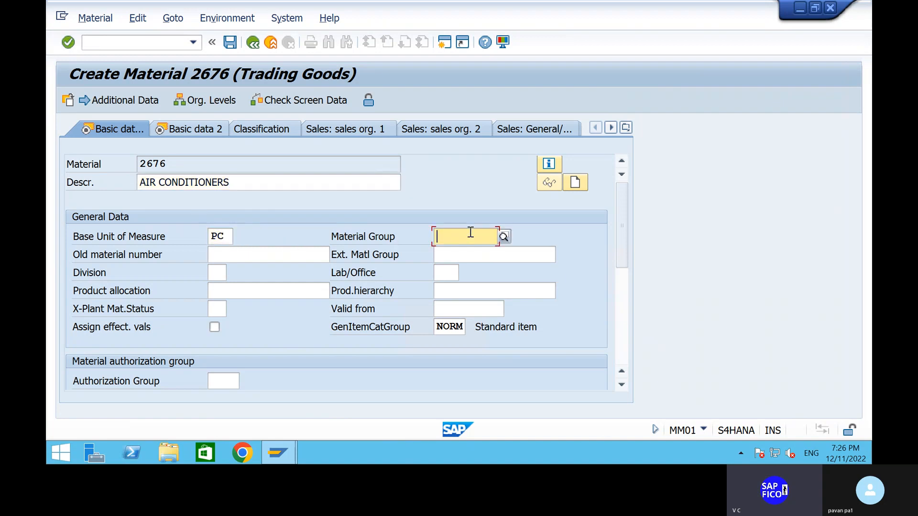
{"action": "left_click", "coordinate": [505, 238]}
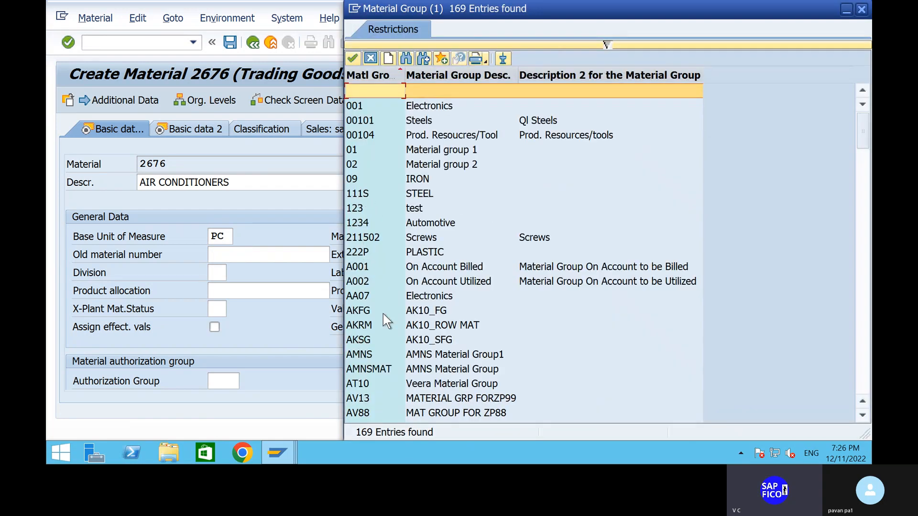
{"action": "scroll", "coordinate": [369, 273], "scroll_direction": "down", "scroll_amount": 7}
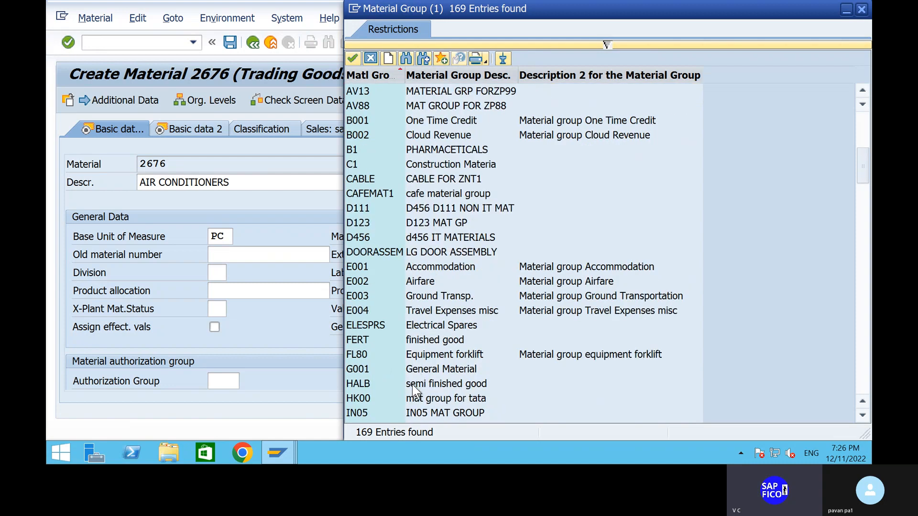
{"action": "scroll", "coordinate": [423, 322], "scroll_direction": "down", "scroll_amount": 6}
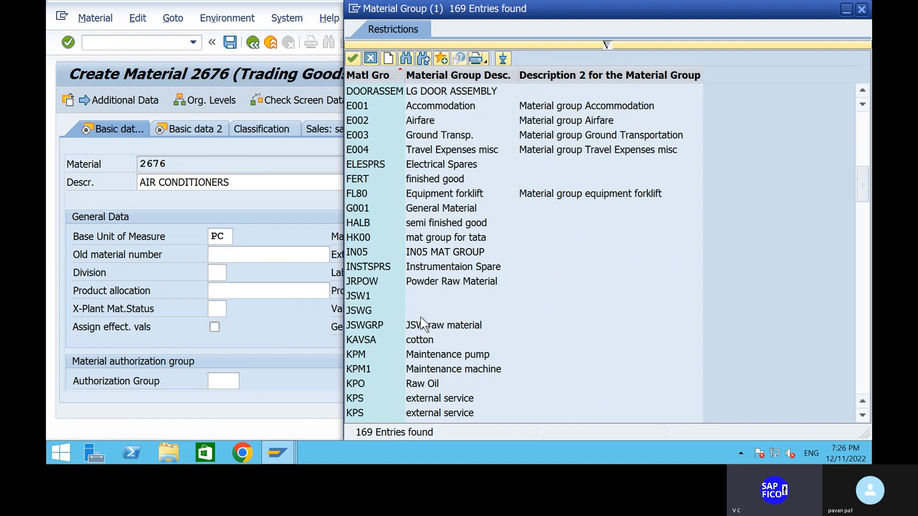
{"action": "scroll", "coordinate": [420, 267], "scroll_direction": "up", "scroll_amount": 12}
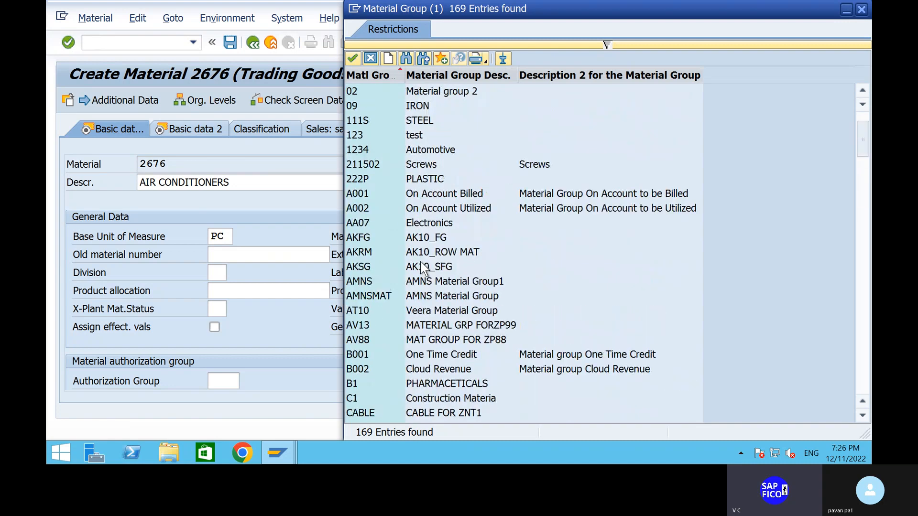
{"action": "scroll", "coordinate": [422, 269], "scroll_direction": "up", "scroll_amount": 2}
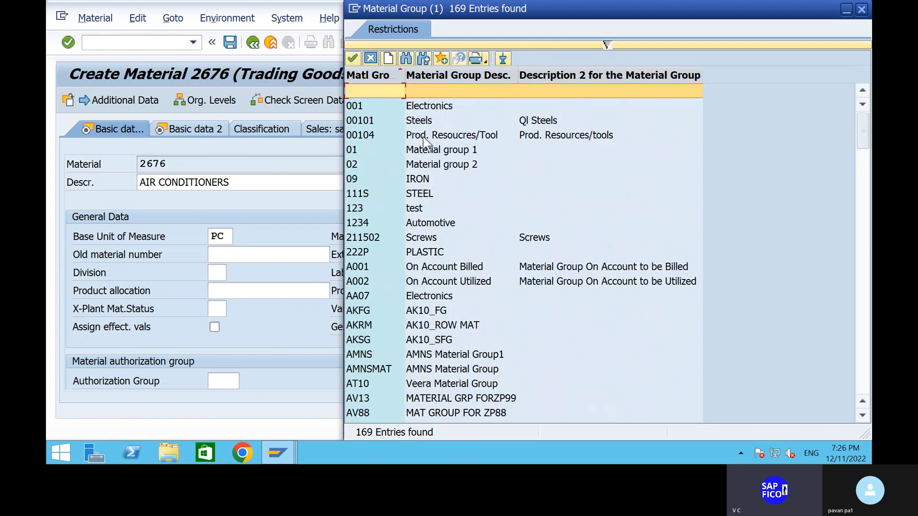
{"action": "left_click", "coordinate": [401, 103]}
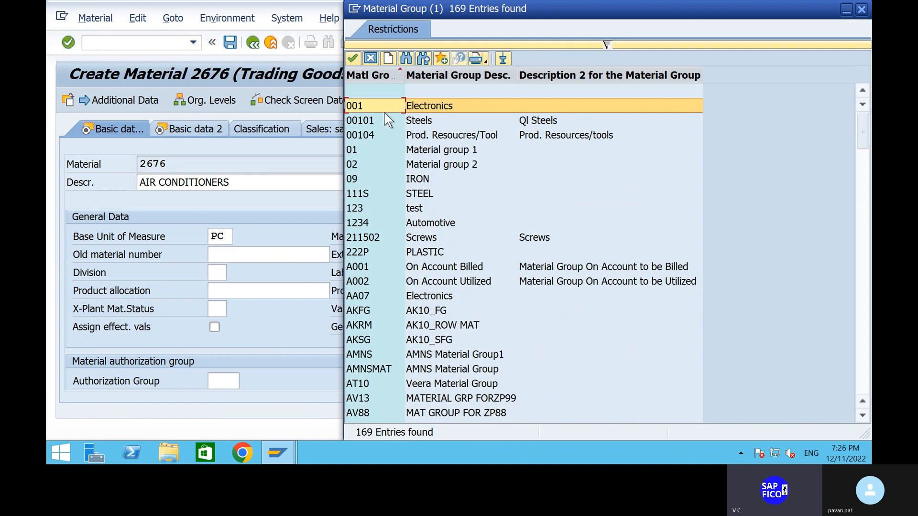
{"action": "left_click", "coordinate": [351, 57]}
- Open the Purchasing view of the new material and look through its fields
{"action": "scroll", "coordinate": [275, 350], "scroll_direction": "down", "scroll_amount": 5}
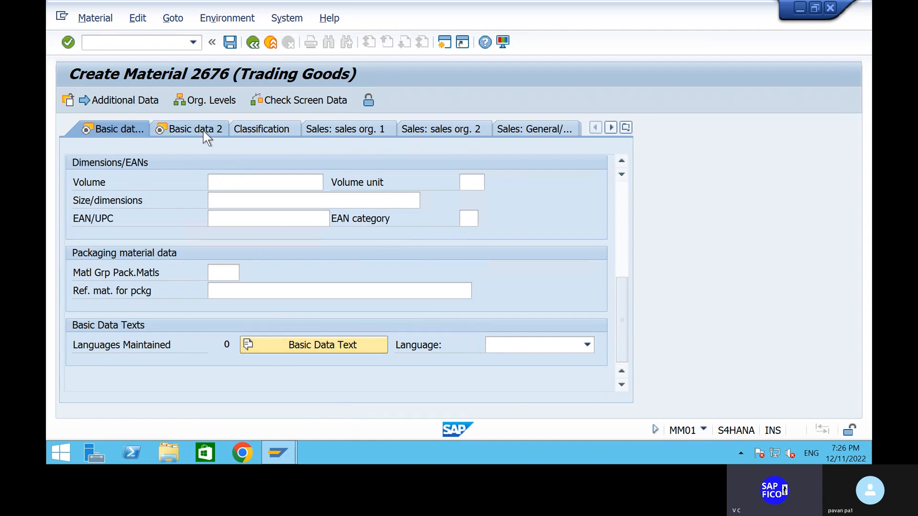
{"action": "left_click", "coordinate": [625, 128]}
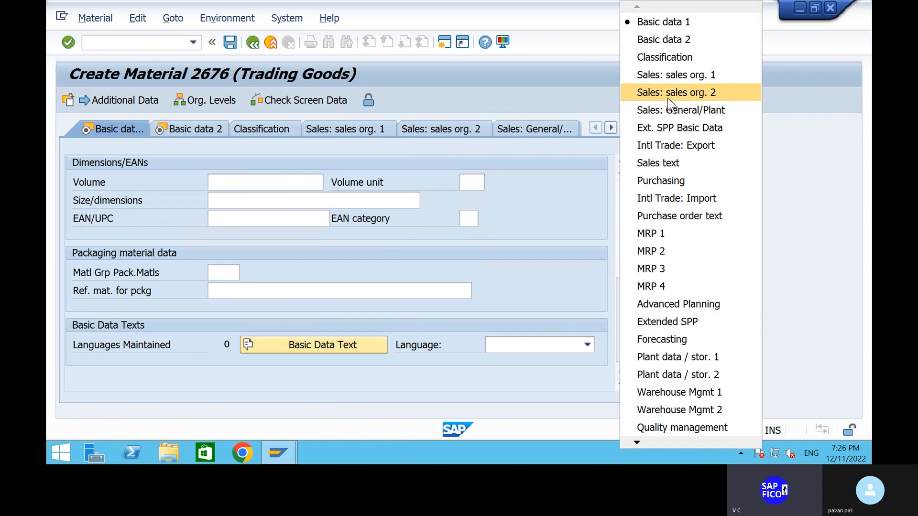
{"action": "left_click", "coordinate": [664, 184]}
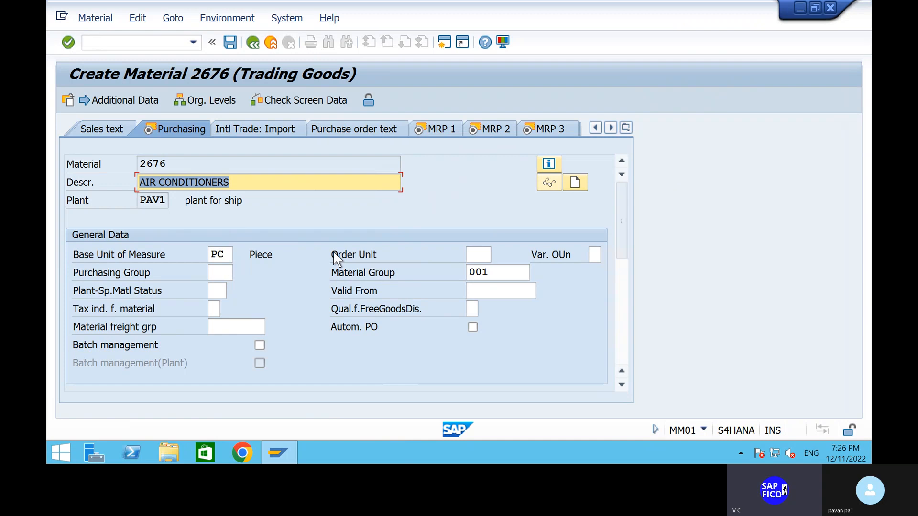
{"action": "scroll", "coordinate": [339, 375], "scroll_direction": "down", "scroll_amount": 5}
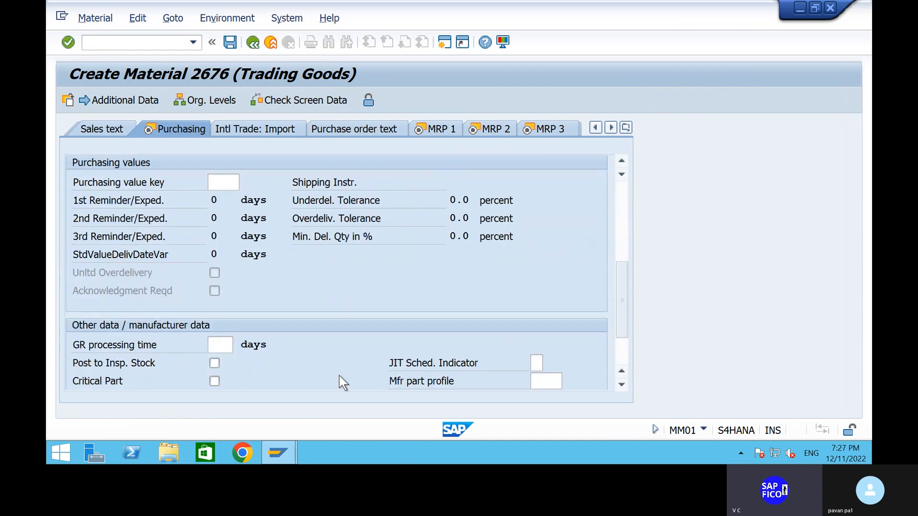
{"action": "scroll", "coordinate": [339, 375], "scroll_direction": "up", "scroll_amount": 5}
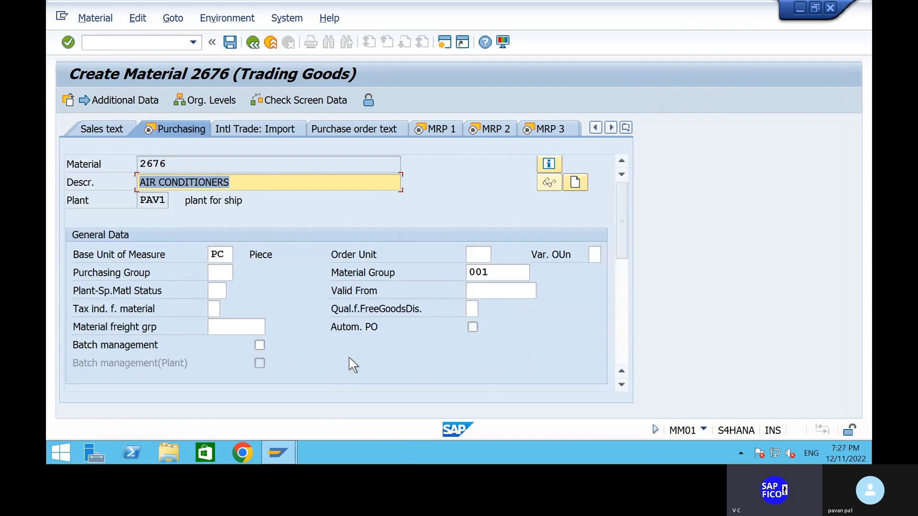
{"action": "left_click", "coordinate": [227, 275]}
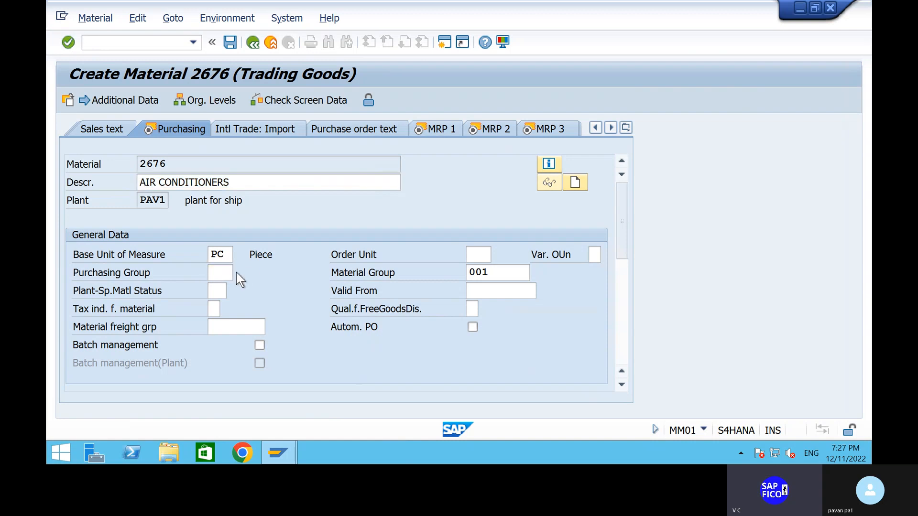
{"action": "left_click", "coordinate": [236, 274]}
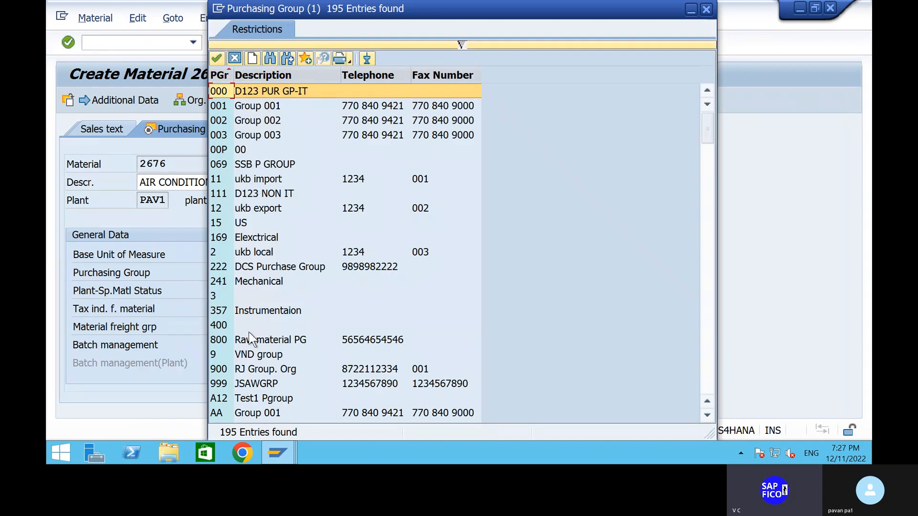
{"action": "scroll", "coordinate": [249, 332], "scroll_direction": "down", "scroll_amount": 8}
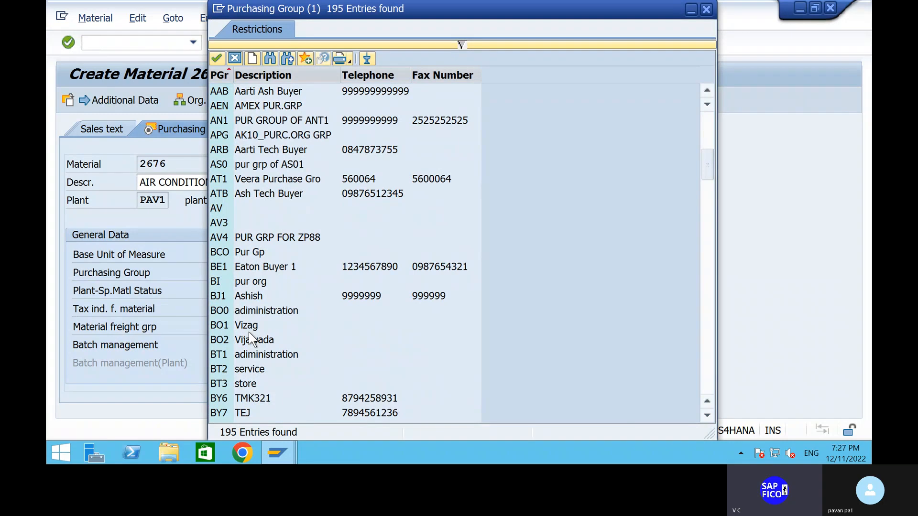
{"action": "scroll", "coordinate": [321, 324], "scroll_direction": "down", "scroll_amount": 6}
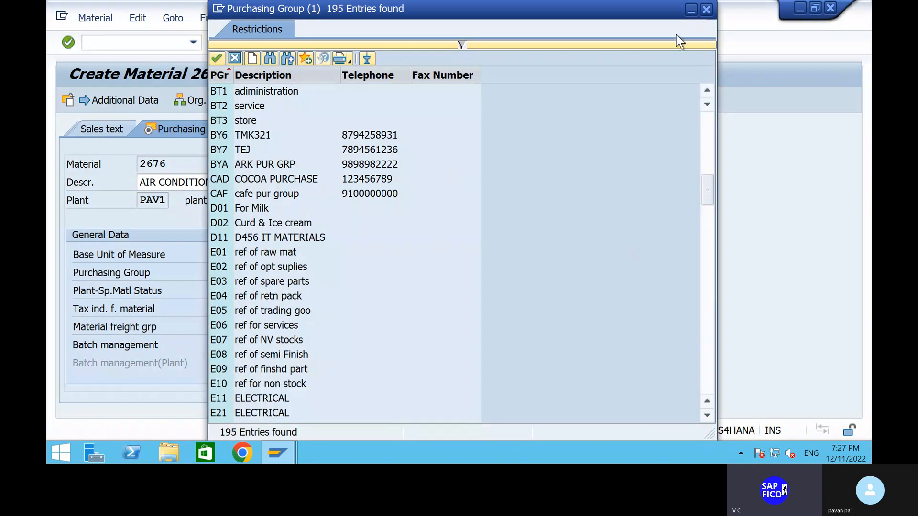
{"action": "left_click", "coordinate": [706, 9]}
- Switch to the Word practice notes and look up the purchase group code in the FI-MM integration list
{"action": "mouse_move", "coordinate": [625, 3]}
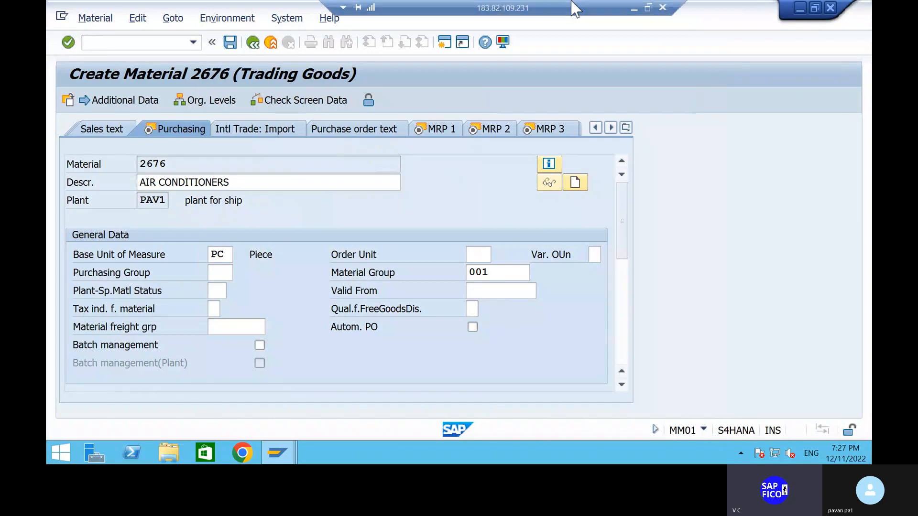
{"action": "left_click", "coordinate": [633, 6]}
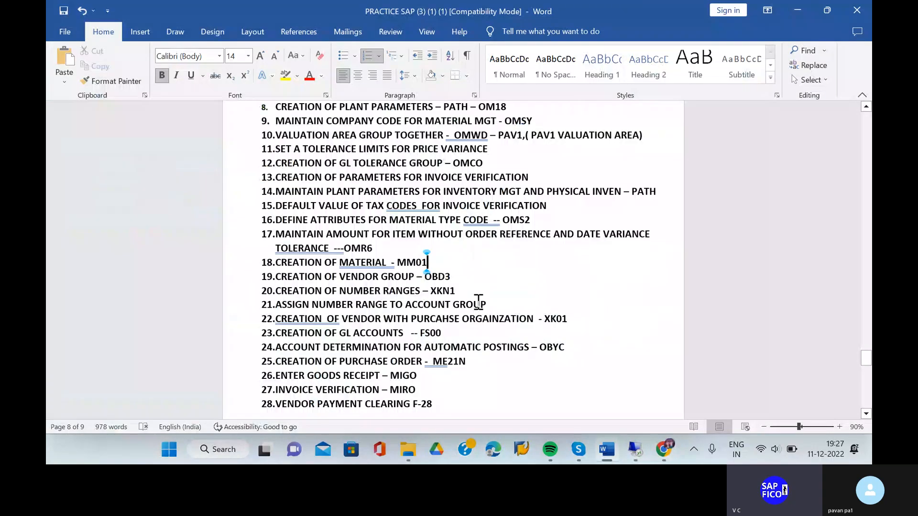
{"action": "scroll", "coordinate": [478, 304], "scroll_direction": "up", "scroll_amount": 5}
{"action": "left_click", "coordinate": [464, 233]}
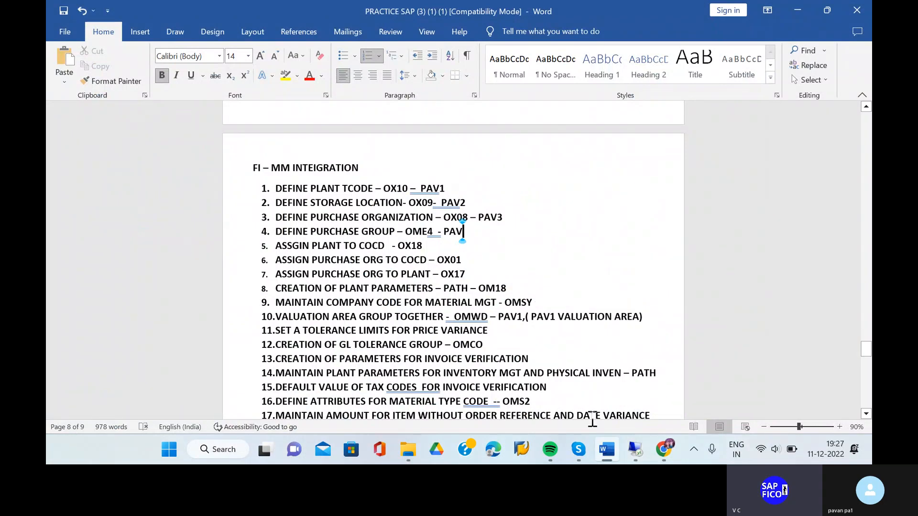
- Switch back to the SAP remote session and choose purchasing group PAV, SHIP- PURCH GROUP, from the value help
{"action": "left_click", "coordinate": [635, 449]}
{"action": "left_click", "coordinate": [210, 270]}
{"action": "left_click", "coordinate": [239, 273]}
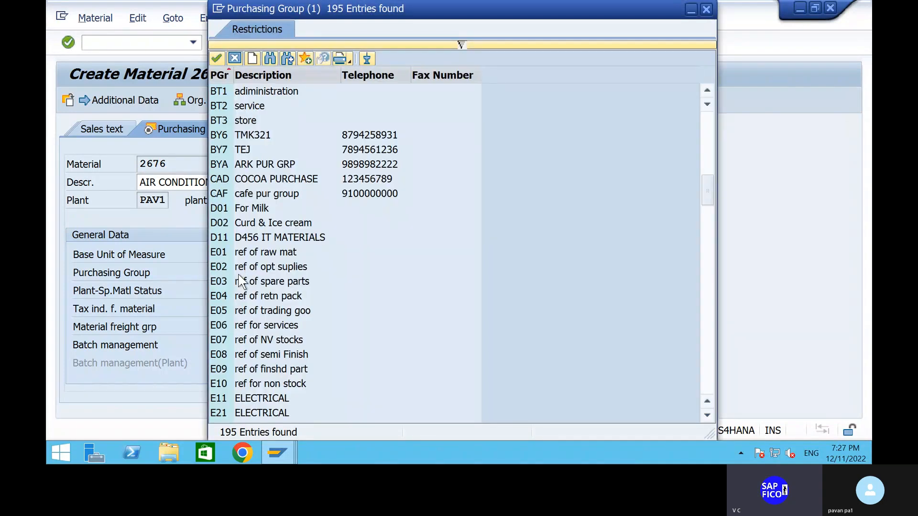
{"action": "scroll", "coordinate": [228, 139], "scroll_direction": "down", "scroll_amount": 15}
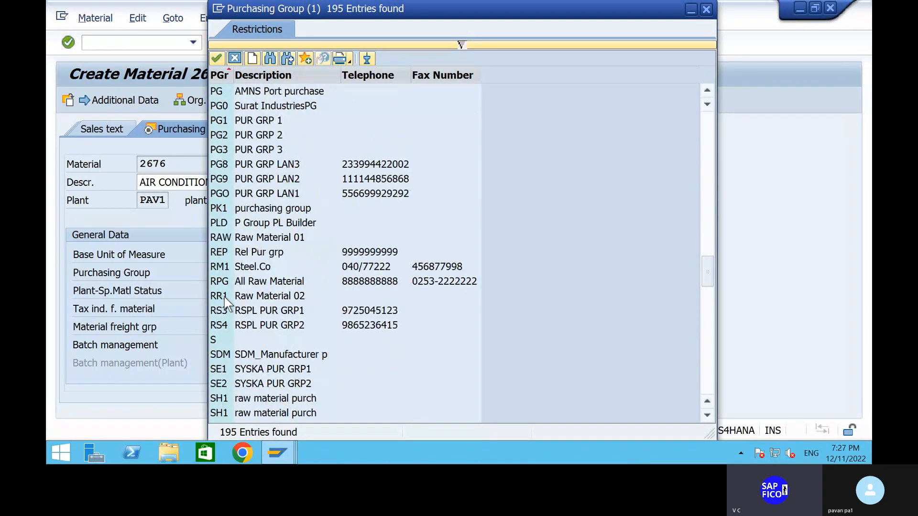
{"action": "scroll", "coordinate": [226, 229], "scroll_direction": "up", "scroll_amount": 2}
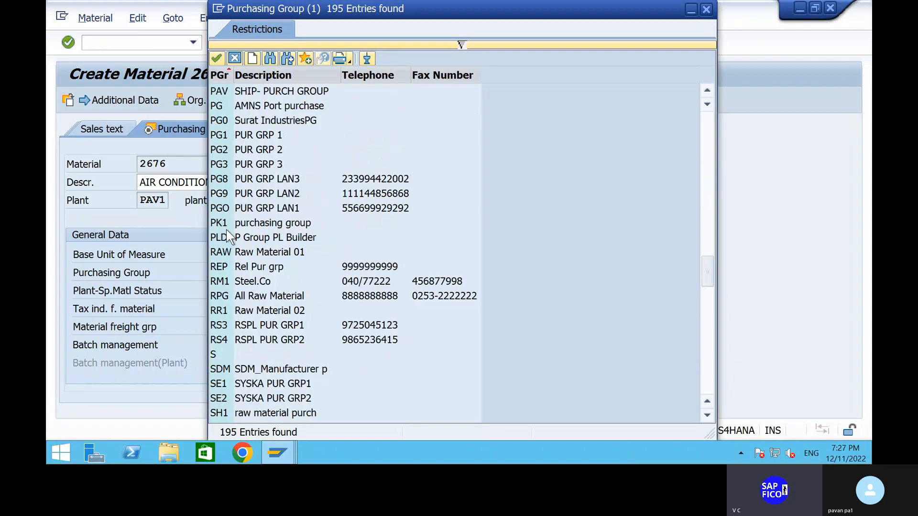
{"action": "left_click", "coordinate": [222, 89]}
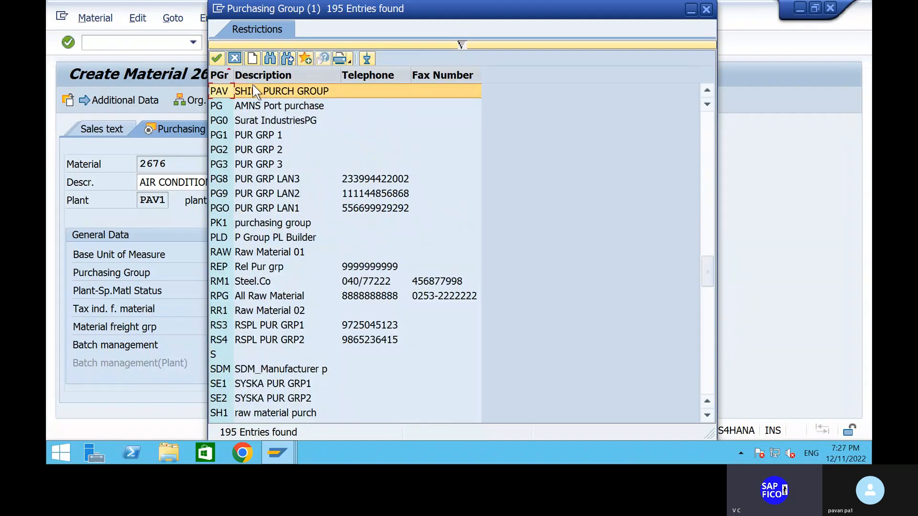
{"action": "left_click", "coordinate": [218, 58]}
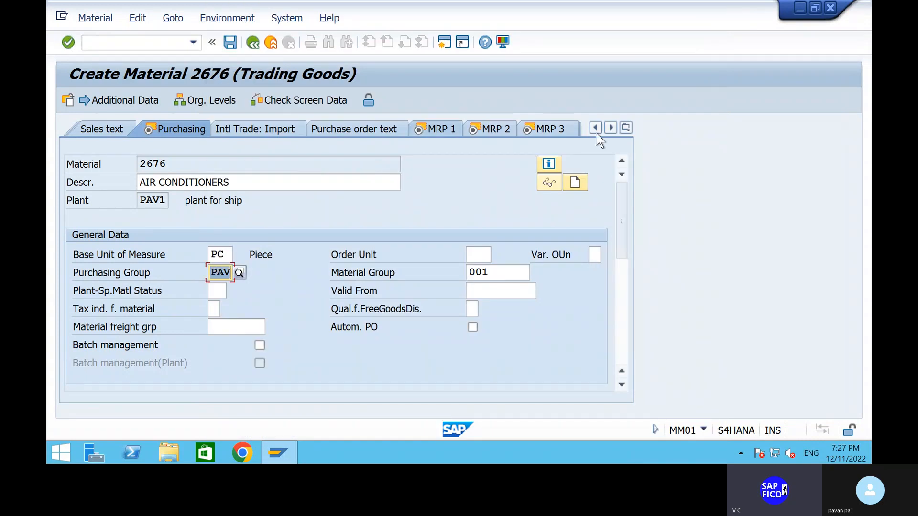
- Open the Accounting 1 view of the material at its prices and values section
{"action": "left_click", "coordinate": [626, 127]}
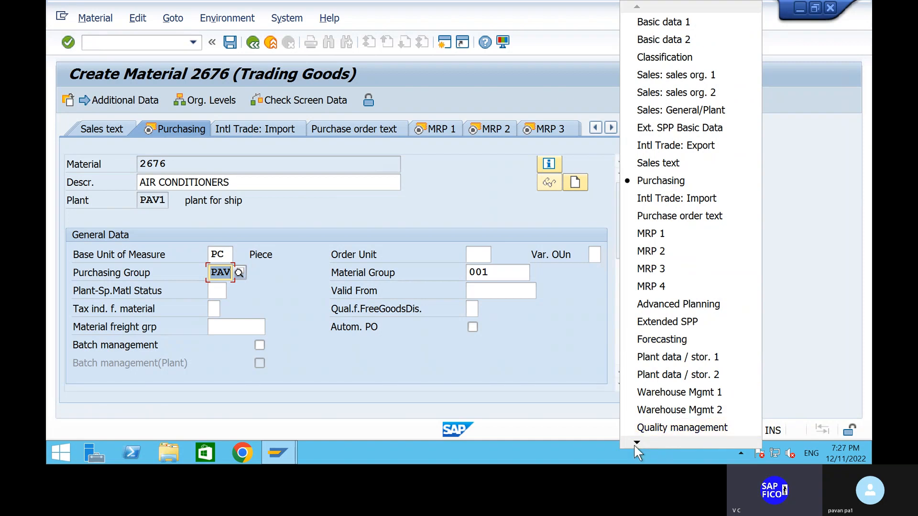
{"action": "mouse_move", "coordinate": [632, 444]}
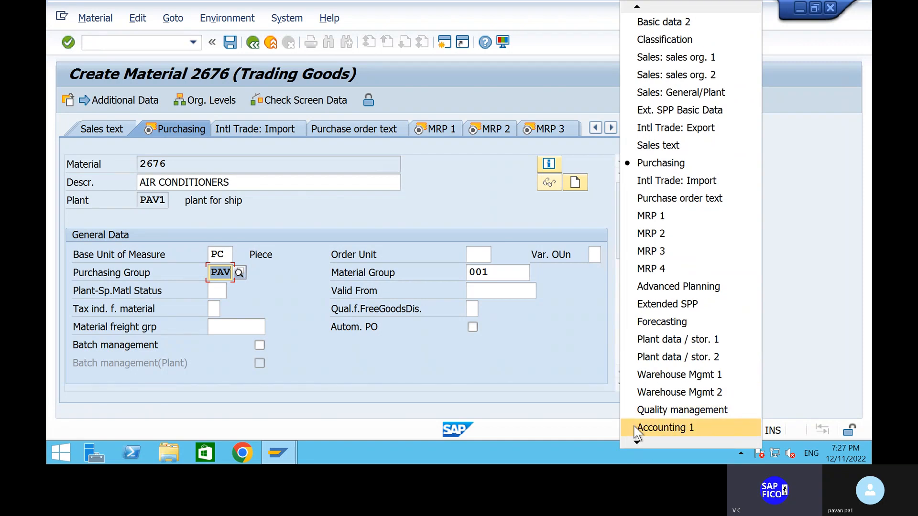
{"action": "left_click", "coordinate": [636, 428]}
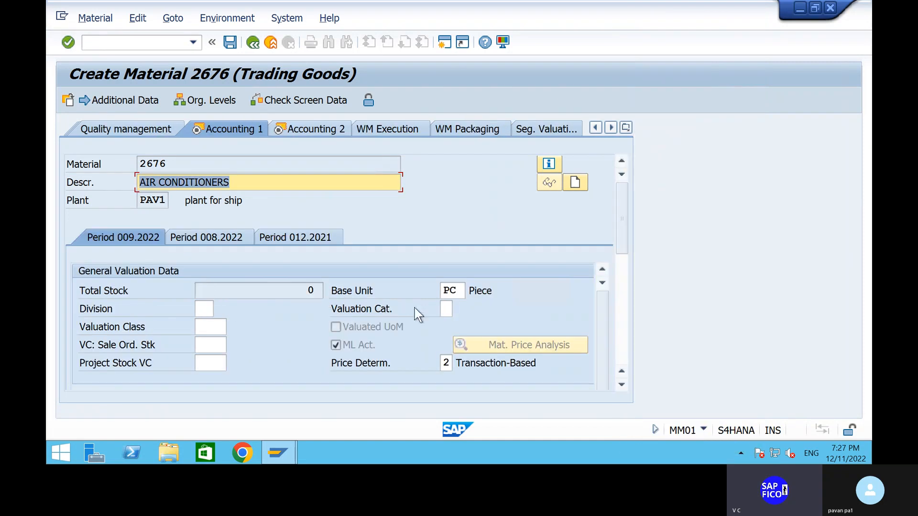
{"action": "scroll", "coordinate": [262, 325], "scroll_direction": "down", "scroll_amount": 5}
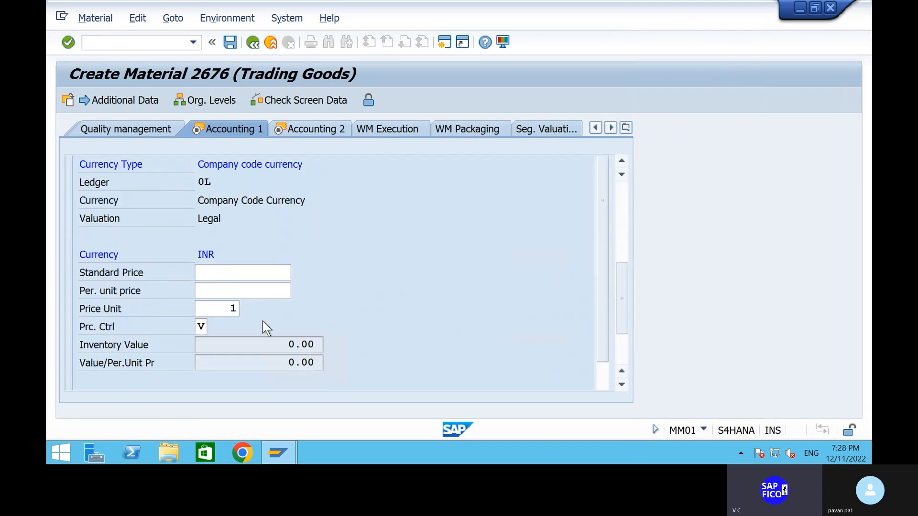
- Set the material's price control to S, Standard price, from the value help
{"action": "left_click", "coordinate": [205, 327]}
{"action": "scroll", "coordinate": [348, 268], "scroll_direction": "up", "scroll_amount": 3}
{"action": "scroll", "coordinate": [349, 269], "scroll_direction": "up", "scroll_amount": 5}
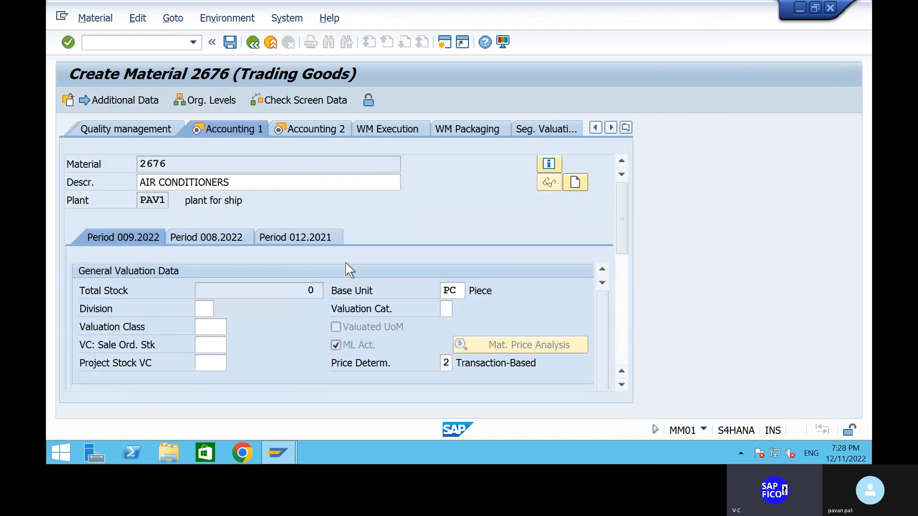
{"action": "scroll", "coordinate": [313, 336], "scroll_direction": "down", "scroll_amount": 10}
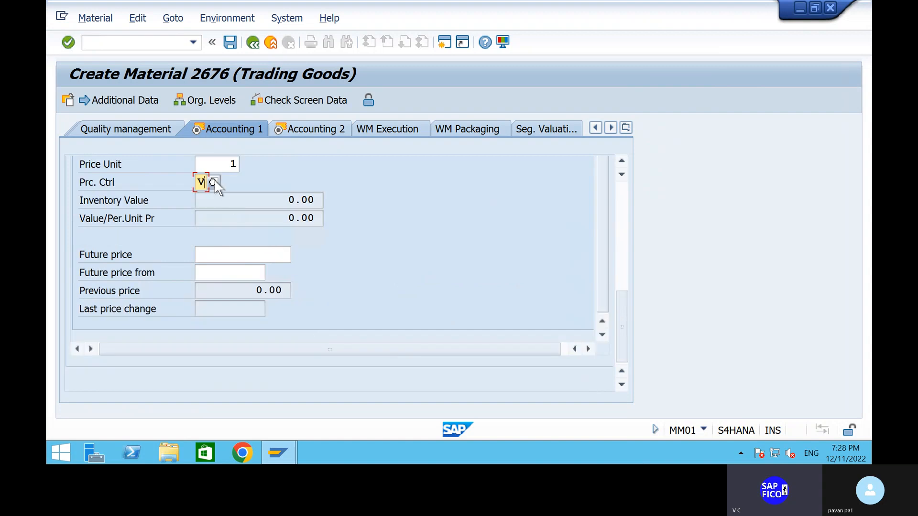
{"action": "left_click", "coordinate": [214, 182]}
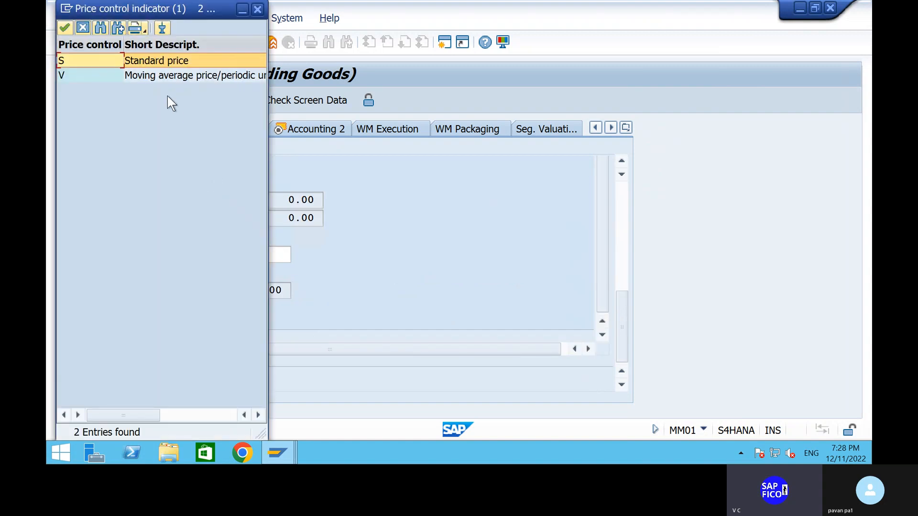
{"action": "left_click", "coordinate": [64, 28]}
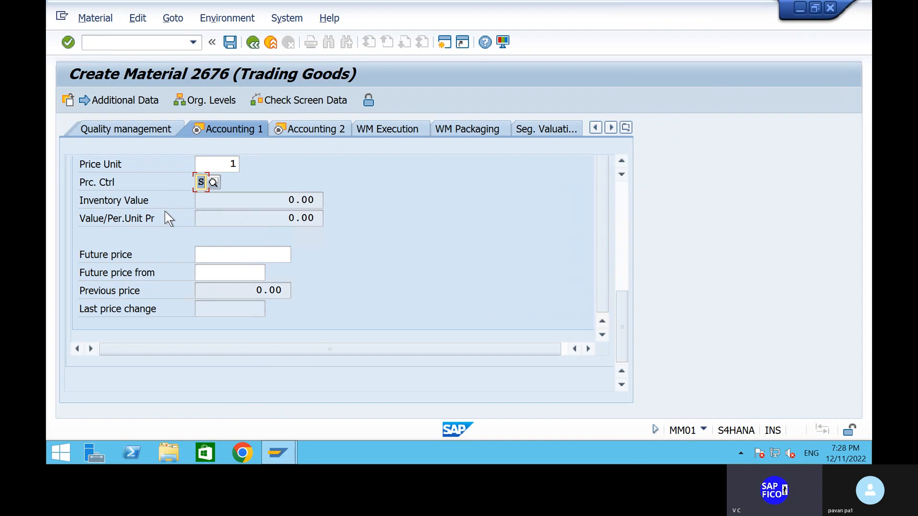
{"action": "scroll", "coordinate": [144, 268], "scroll_direction": "up", "scroll_amount": 4}
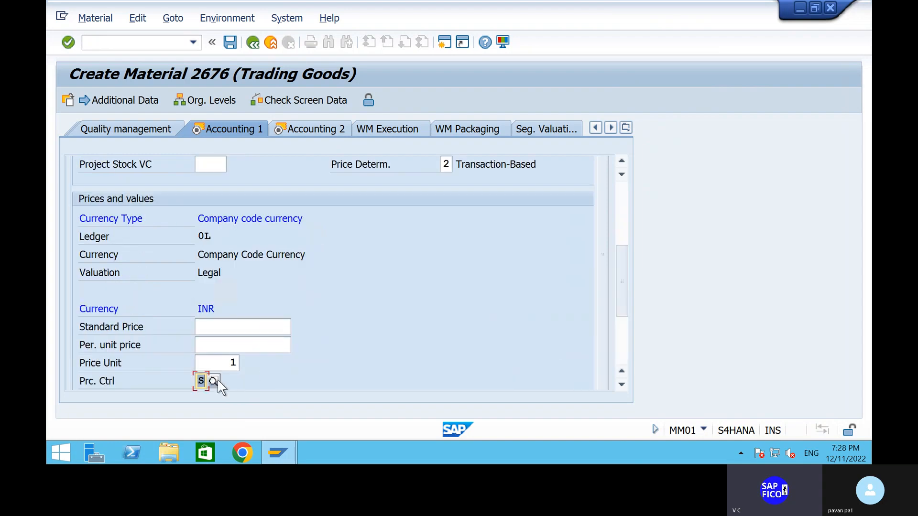
{"action": "left_click", "coordinate": [214, 381]}
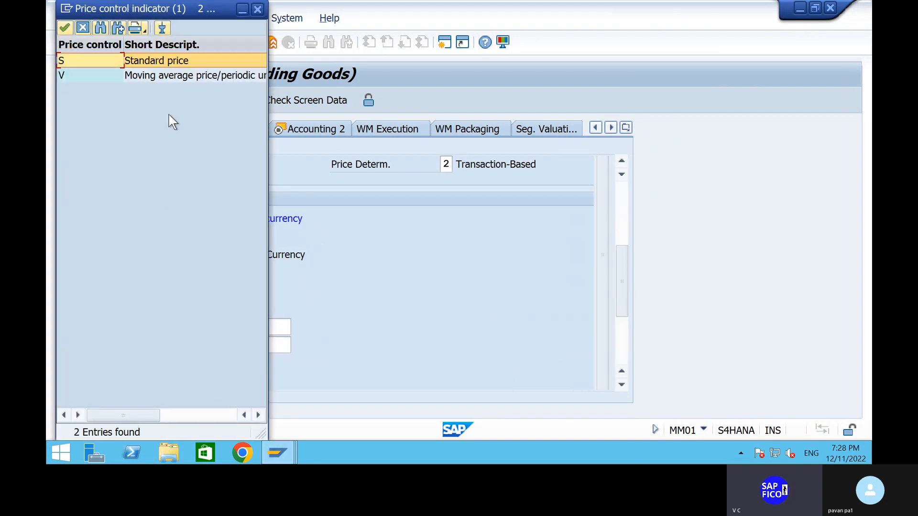
{"action": "left_click", "coordinate": [67, 27]}
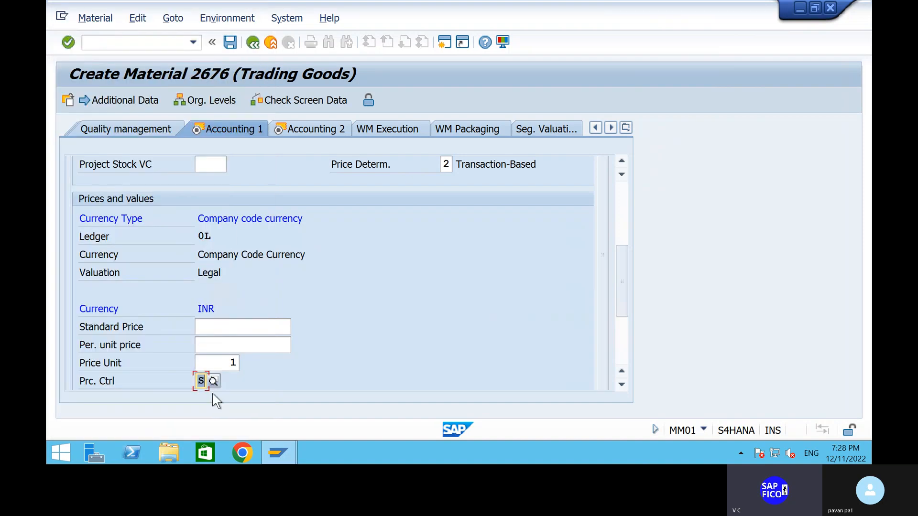
- Set the standard price to 15000 INR in the Accounting 1 view, confirm the entry and review the price fields
{"action": "left_click", "coordinate": [234, 330]}
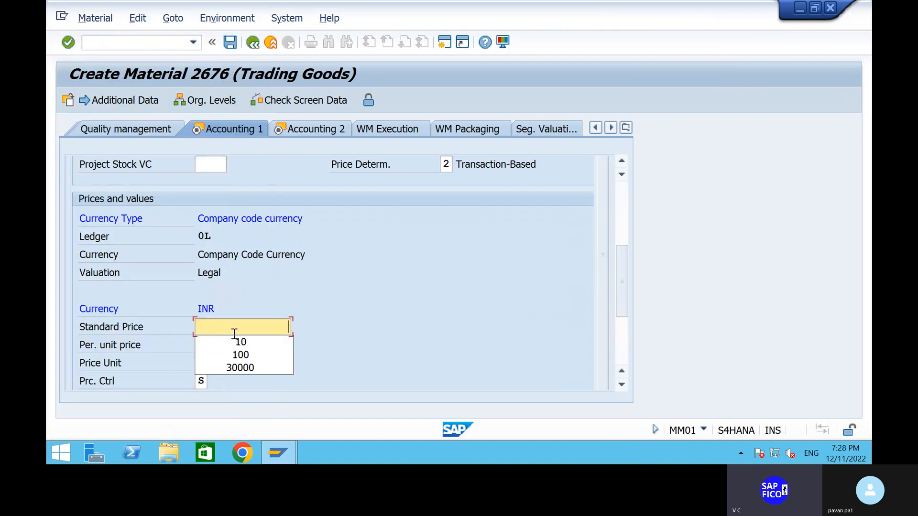
{"action": "left_click", "coordinate": [251, 358]}
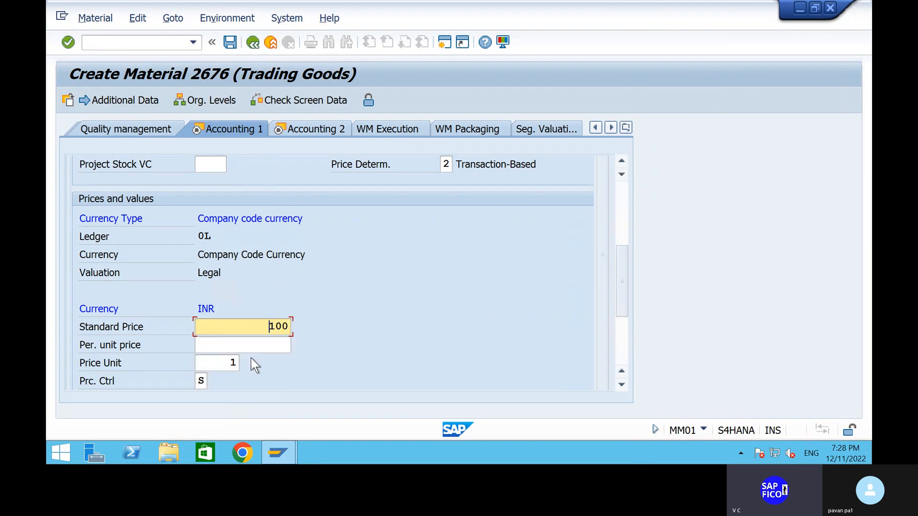
{"action": "left_click", "coordinate": [287, 325]}
{"action": "key", "text": "BackSpace"}
{"action": "key", "text": "BackSpace"}
{"action": "key", "text": "BackSpace"}
{"action": "type", "text": "1"}
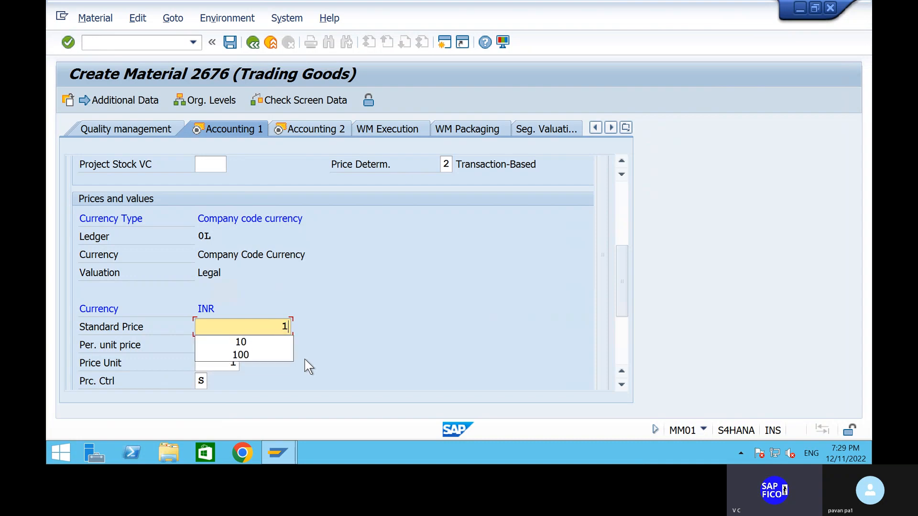
{"action": "type", "text": "5000"}
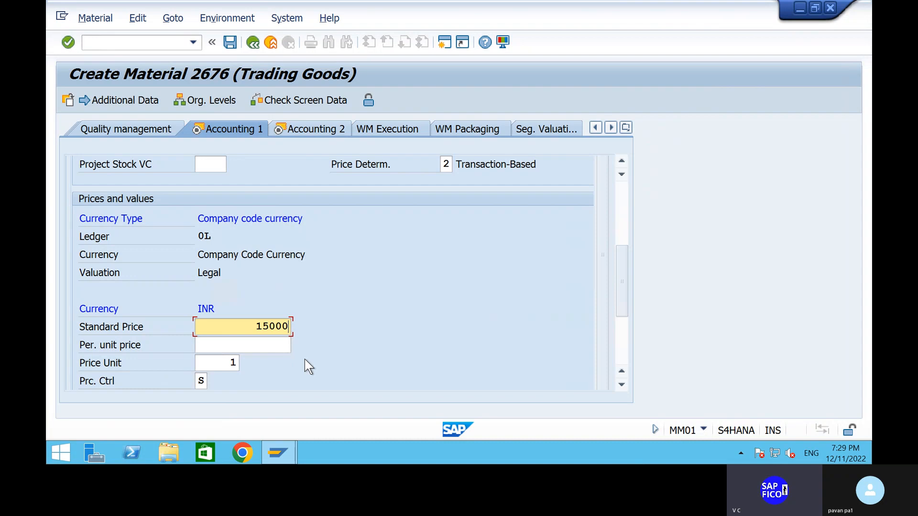
{"action": "key", "text": "Return"}
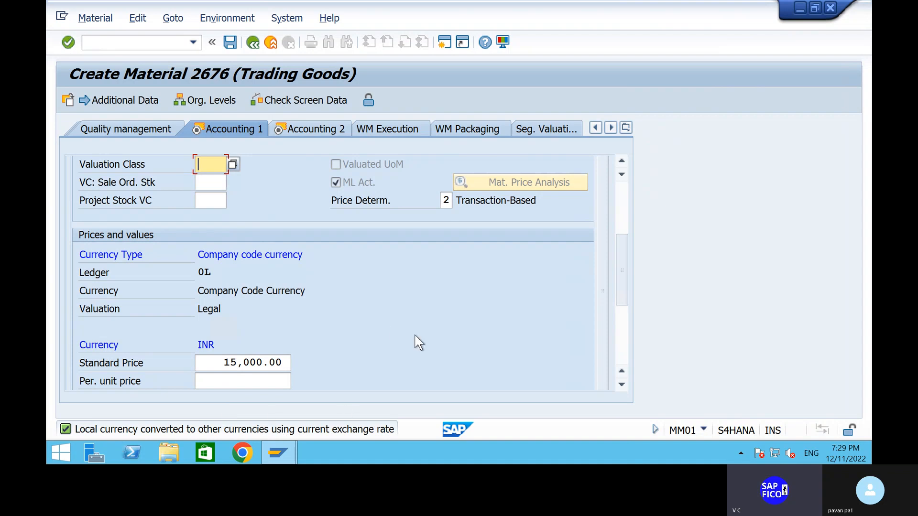
{"action": "scroll", "coordinate": [419, 342], "scroll_direction": "down", "scroll_amount": 5}
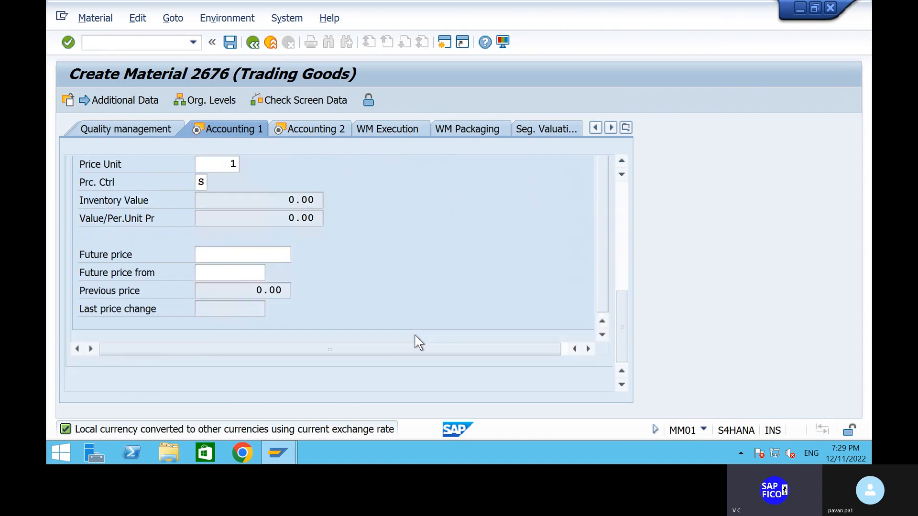
{"action": "scroll", "coordinate": [418, 342], "scroll_direction": "up", "scroll_amount": 3}
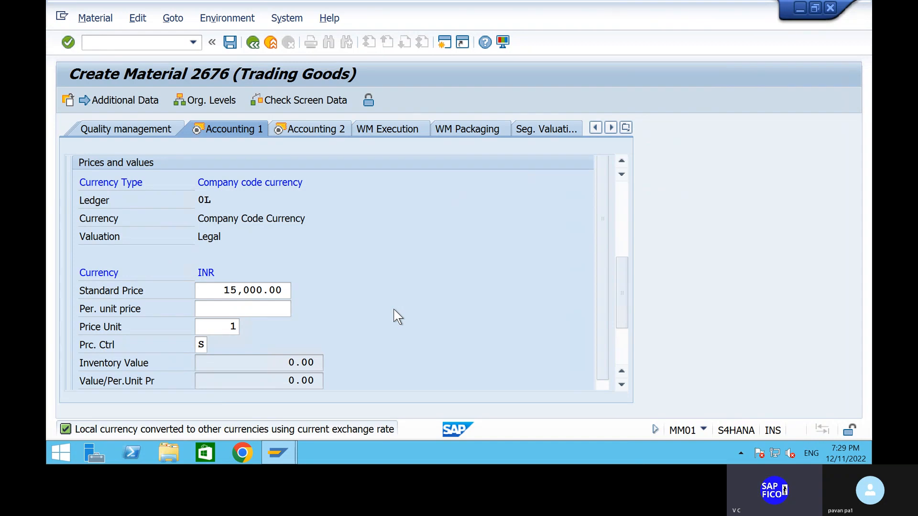
- Choose valuation class 3100, Trading goods, from the value help in the Accounting 1 view and save the material
{"action": "left_click", "coordinate": [230, 42]}
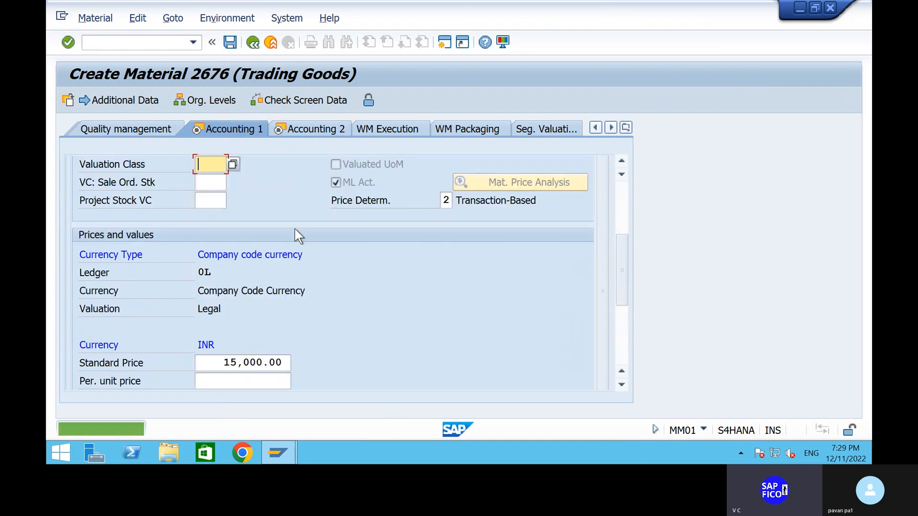
{"action": "left_click", "coordinate": [233, 164]}
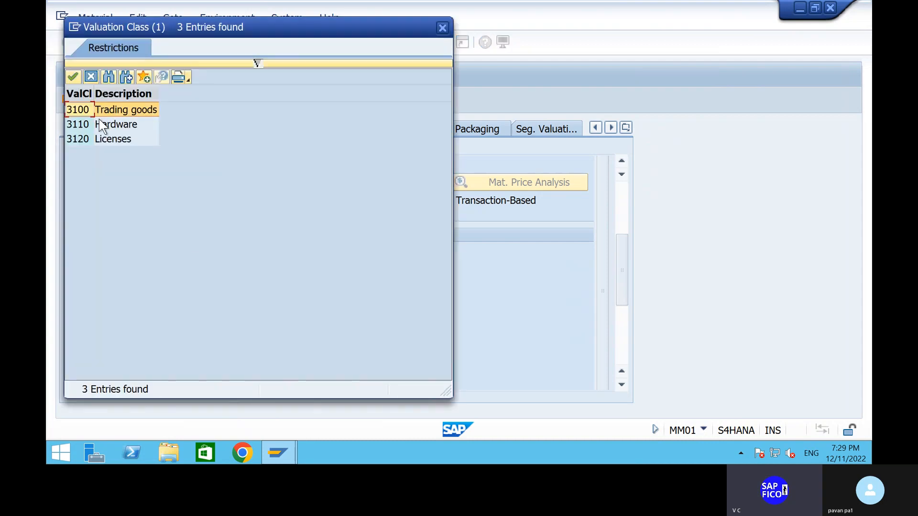
{"action": "left_click", "coordinate": [73, 77]}
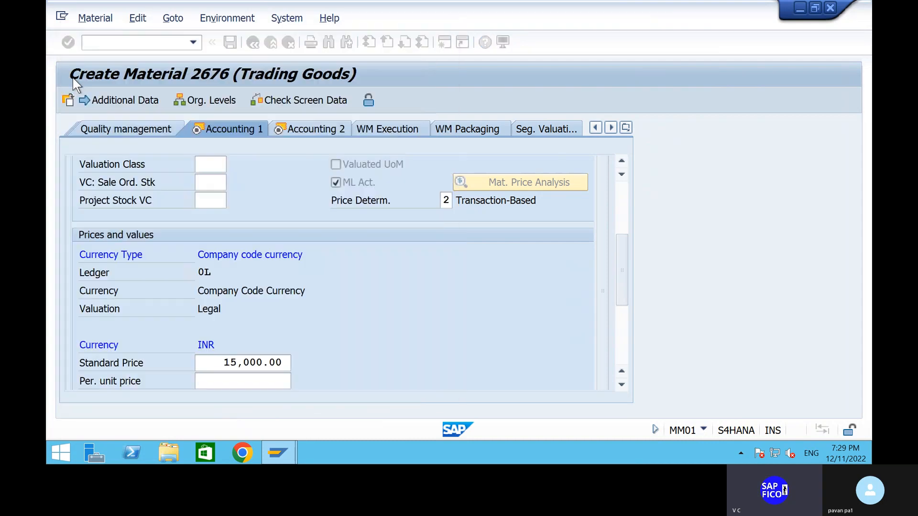
{"action": "scroll", "coordinate": [177, 334], "scroll_direction": "down", "scroll_amount": 5}
{"action": "scroll", "coordinate": [177, 335], "scroll_direction": "up", "scroll_amount": 10}
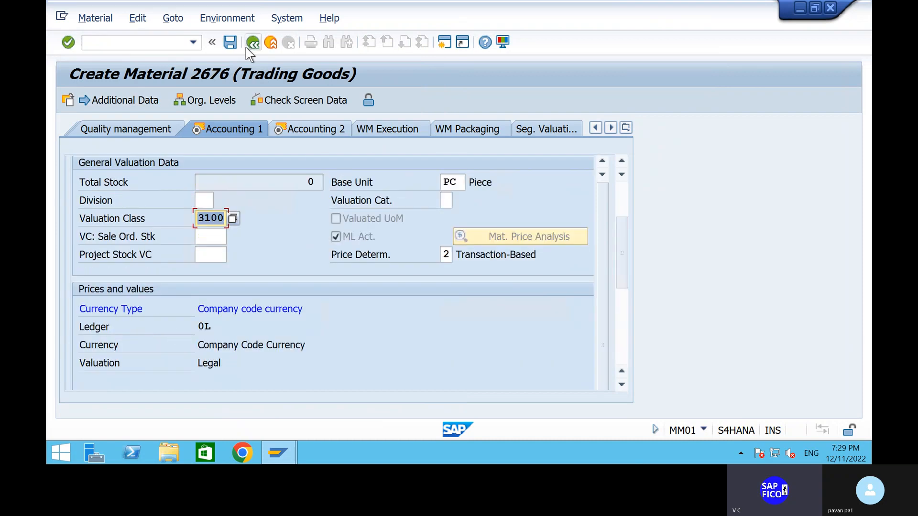
{"action": "left_click", "coordinate": [230, 42]}
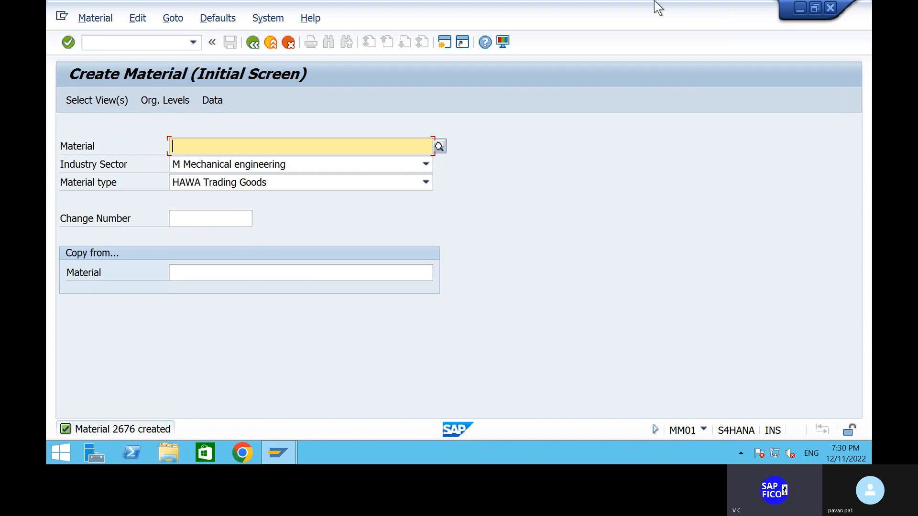
- Switch to the Word document and append "-- 2676" to the CREATION OF MATERIAL - MM01 line
{"action": "mouse_move", "coordinate": [694, 1]}
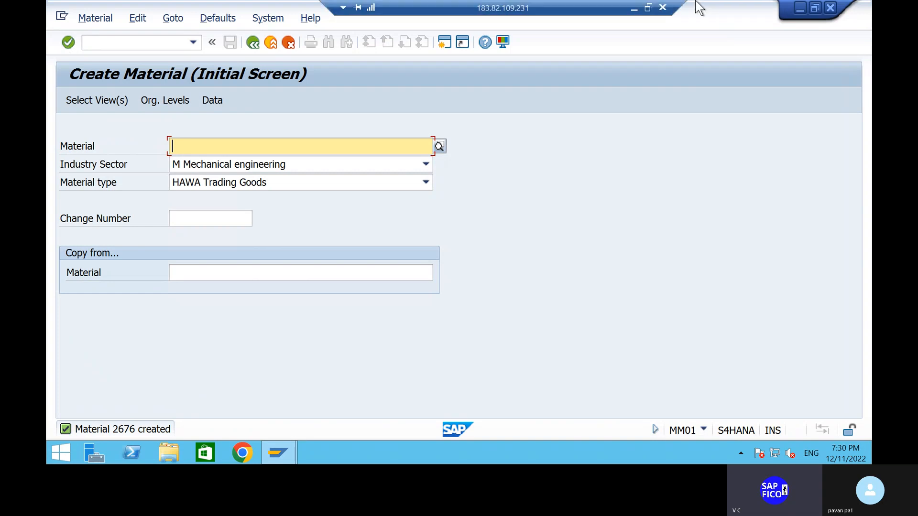
{"action": "left_click", "coordinate": [637, 3]}
{"action": "scroll", "coordinate": [599, 218], "scroll_direction": "down", "scroll_amount": 4}
{"action": "left_click", "coordinate": [445, 266]}
{"action": "left_click", "coordinate": [427, 275]}
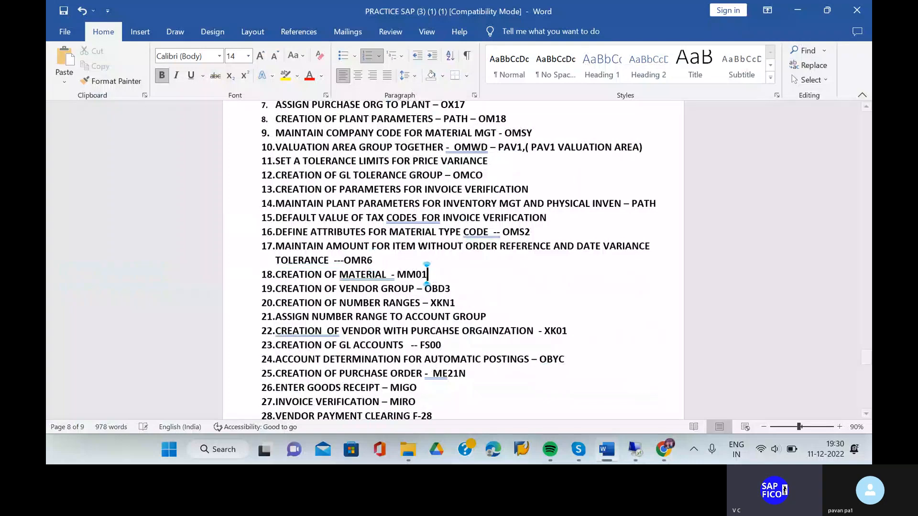
{"action": "type", "text": "-- 2"}
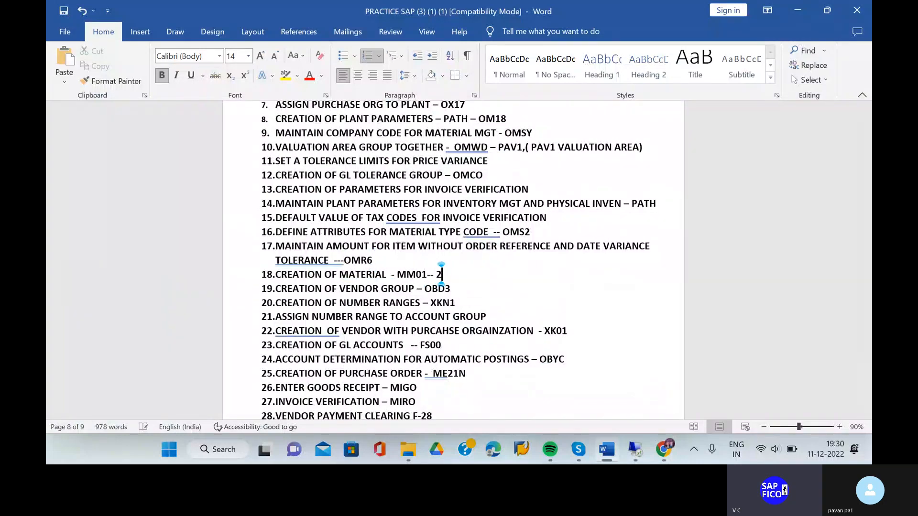
{"action": "type", "text": "676"}
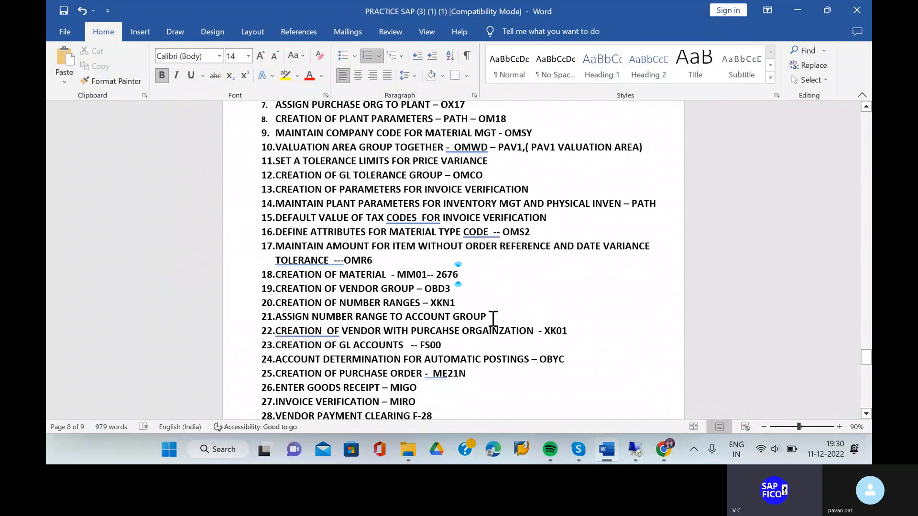
- Switch back to the SAP remote session, view the details of the material creation message and return to the maximized Create Material window
{"action": "left_click", "coordinate": [635, 449]}
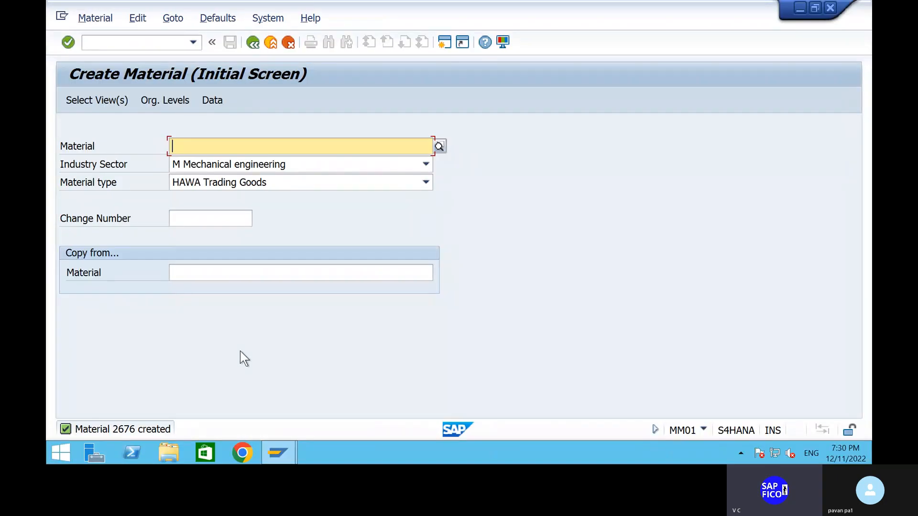
{"action": "left_click", "coordinate": [122, 43]}
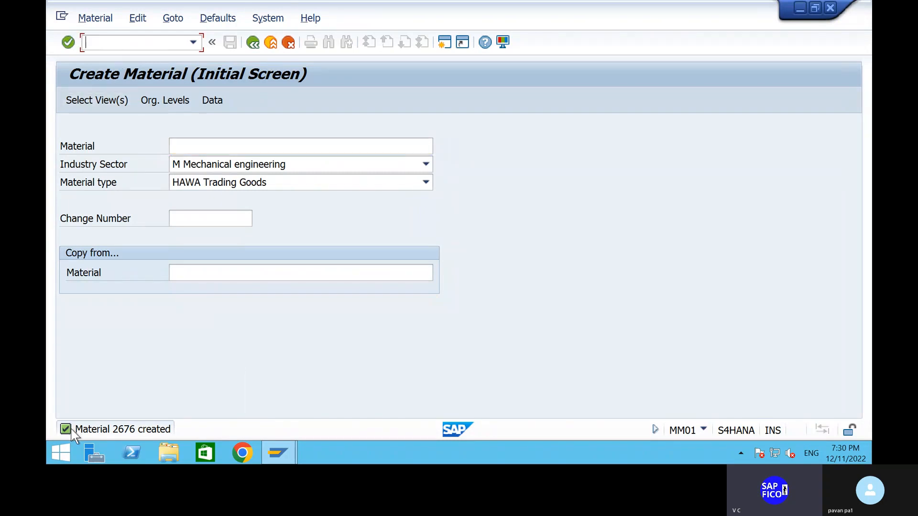
{"action": "double_click", "coordinate": [67, 431]}
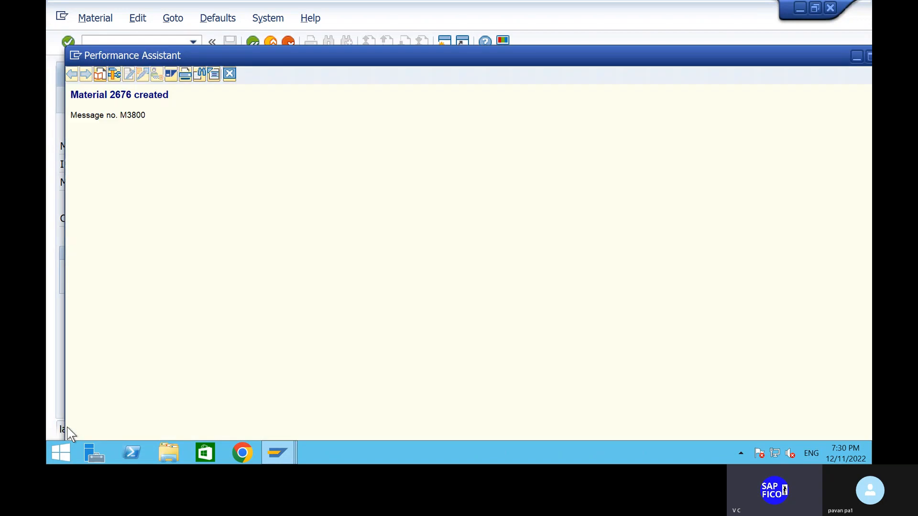
{"action": "left_click_drag", "start_coordinate": [563, 3], "coordinate": [690, 47]}
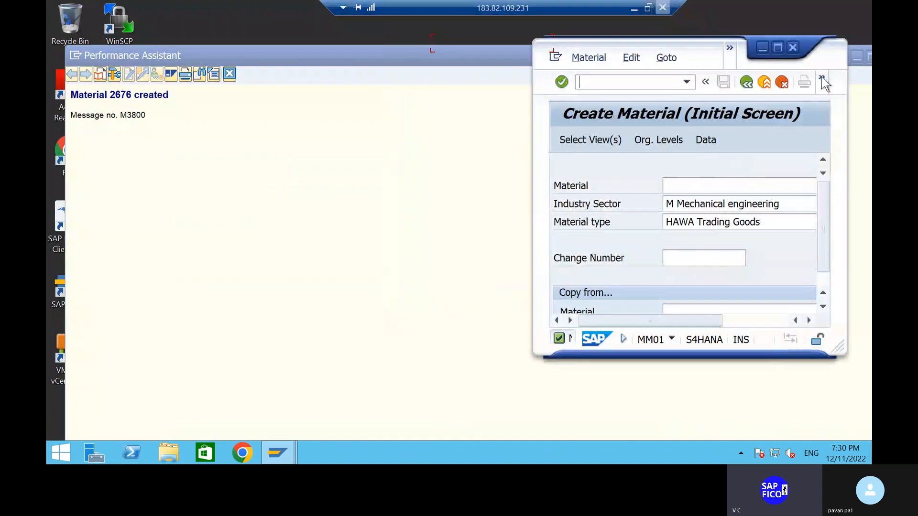
{"action": "left_click", "coordinate": [777, 47]}
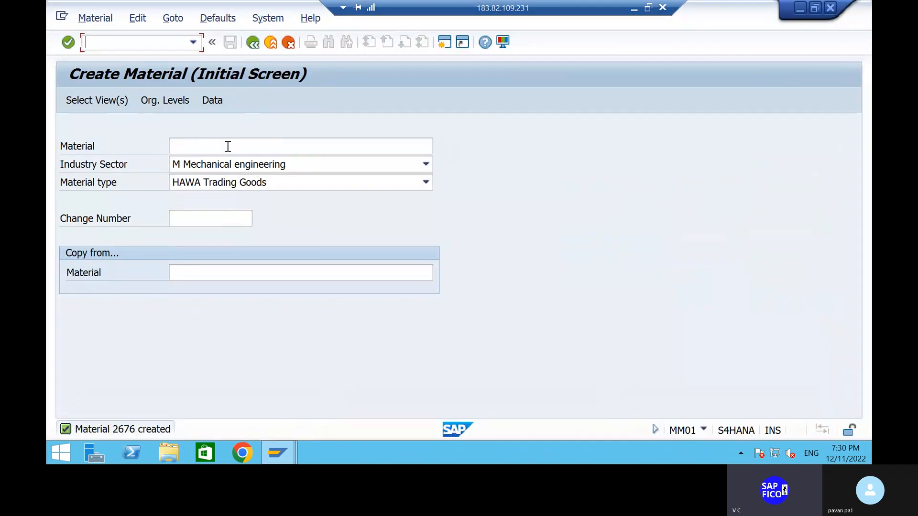
- Enter 2676, AIR CONDITIONERS, as the material on the initial screen and dismiss the view selection
{"action": "left_click", "coordinate": [228, 148]}
{"action": "type", "text": "2676"}
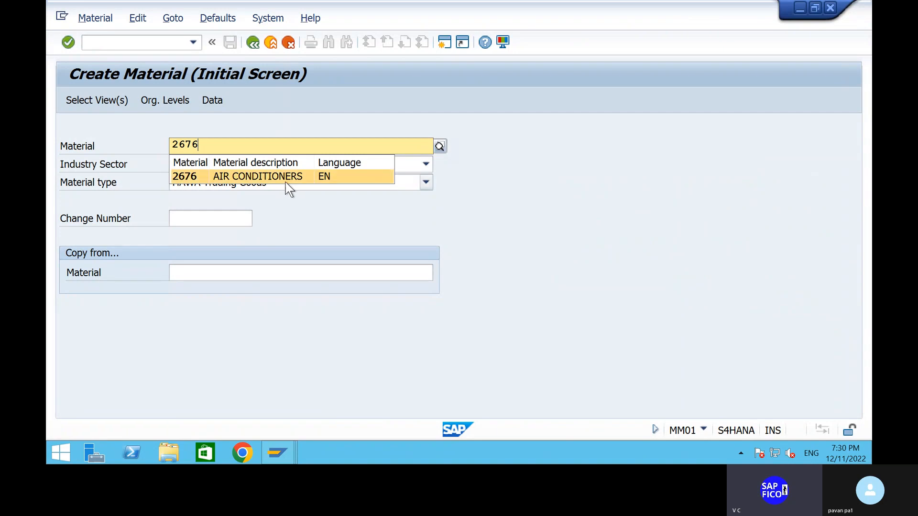
{"action": "left_click", "coordinate": [285, 181]}
{"action": "key", "text": "Return"}
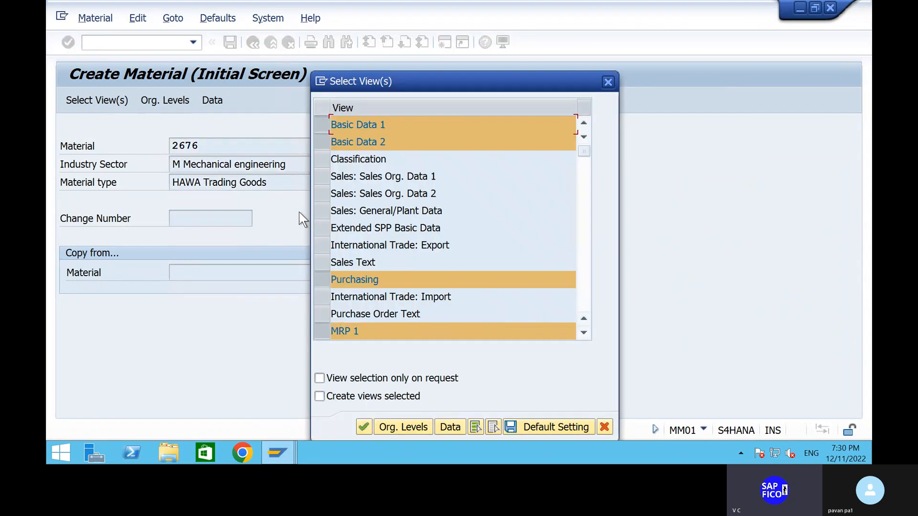
{"action": "left_click", "coordinate": [607, 81]}
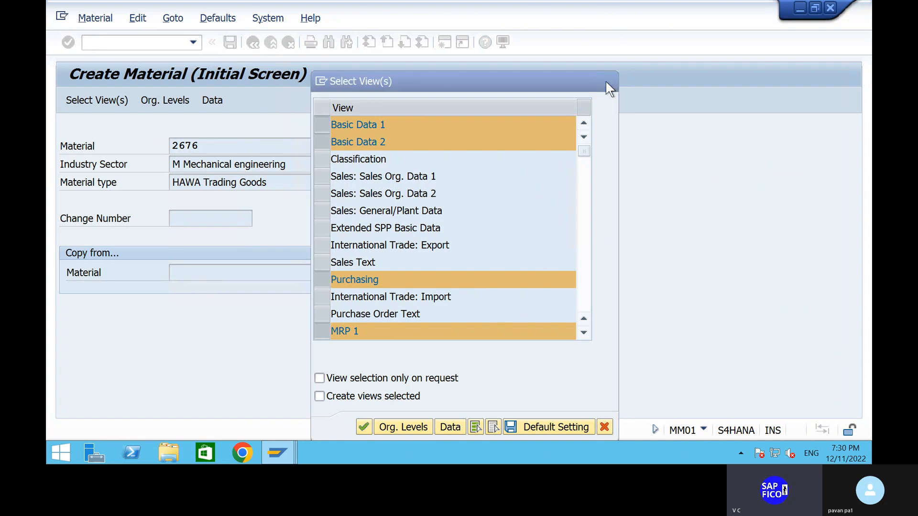
- Enter material 2676 as the copy-from reference and confirm the preselected views
{"action": "left_click", "coordinate": [192, 274]}
{"action": "type", "text": "2676"}
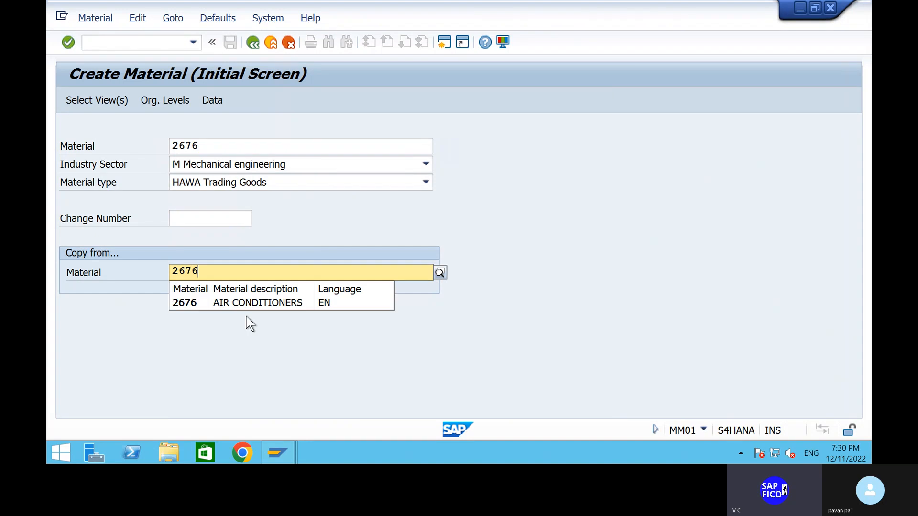
{"action": "left_click", "coordinate": [246, 302]}
{"action": "key", "text": "Return"}
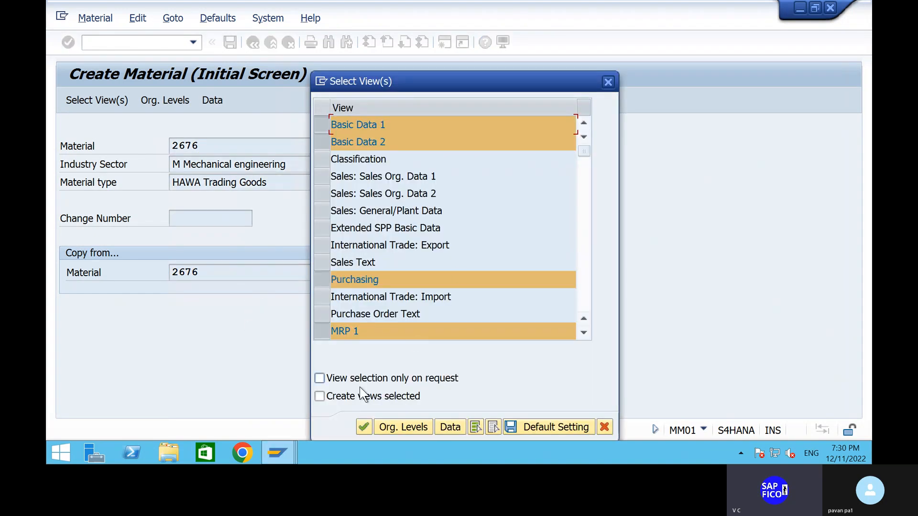
{"action": "left_click", "coordinate": [363, 427]}
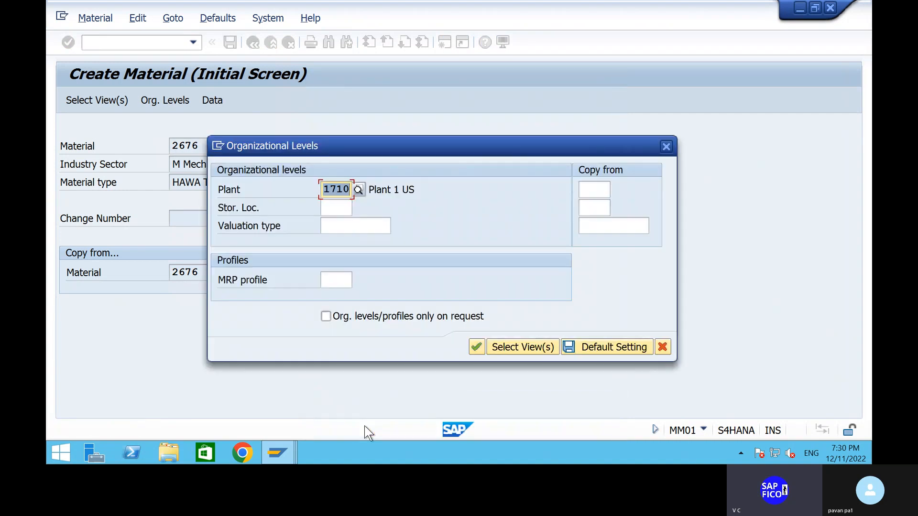
- Set the organizational levels to plant PAV1 and storage location PAV2, leaving the valuation type empty, and confirm them
{"action": "type", "text": "PAV1"}
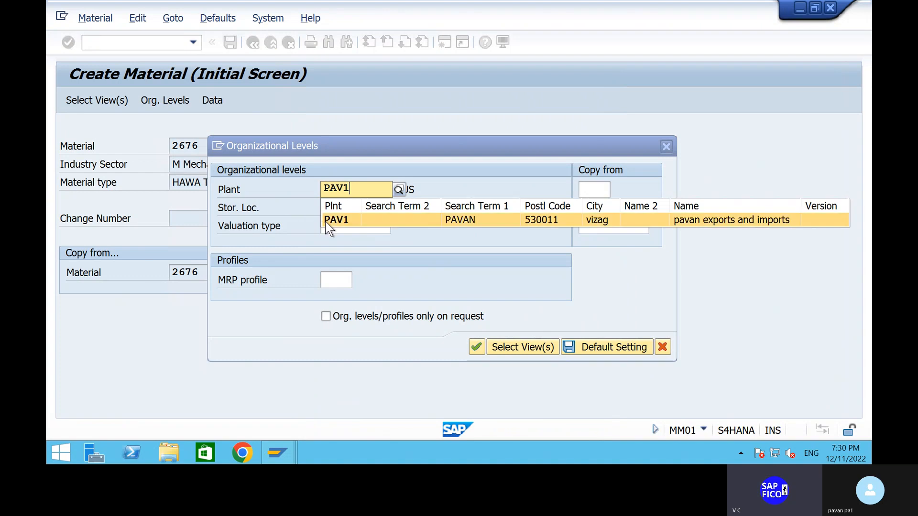
{"action": "left_click", "coordinate": [327, 222]}
{"action": "left_click", "coordinate": [335, 204]}
{"action": "type", "text": "PAV1"}
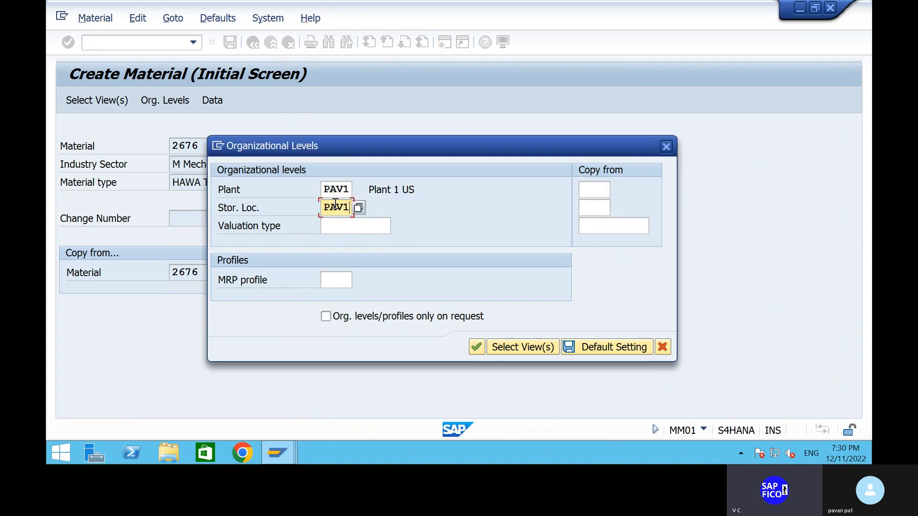
{"action": "key", "text": "BackSpace"}
{"action": "type", "text": "2"}
{"action": "left_click", "coordinate": [336, 226]}
{"action": "type", "text": "PA"}
{"action": "key", "text": "BackSpace"}
{"action": "key", "text": "BackSpace"}
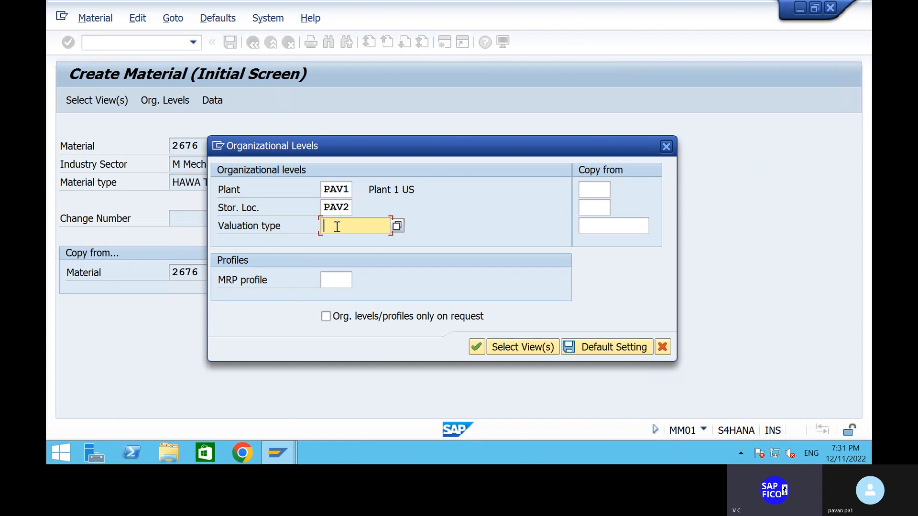
{"action": "left_click", "coordinate": [476, 349]}
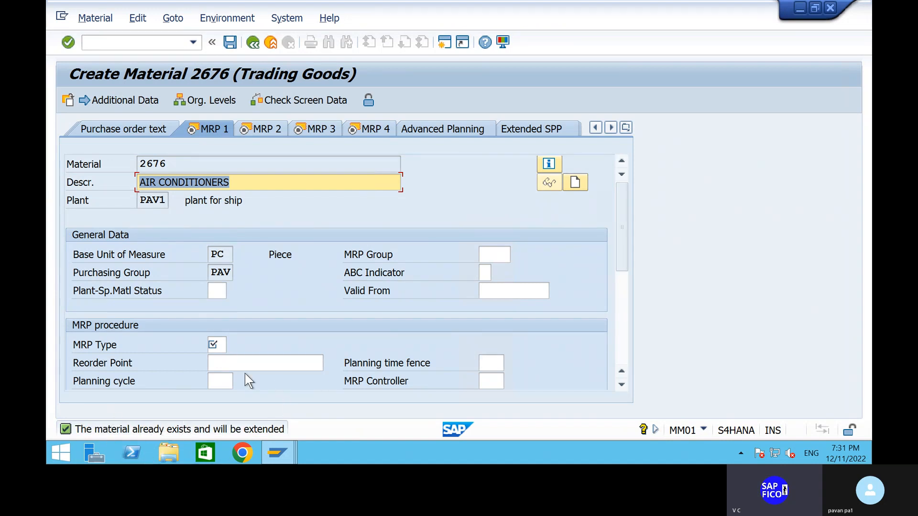
- Set the MRP type to ND, No planning, from the value help in the MRP 1 view and save the material
{"action": "left_click", "coordinate": [214, 344]}
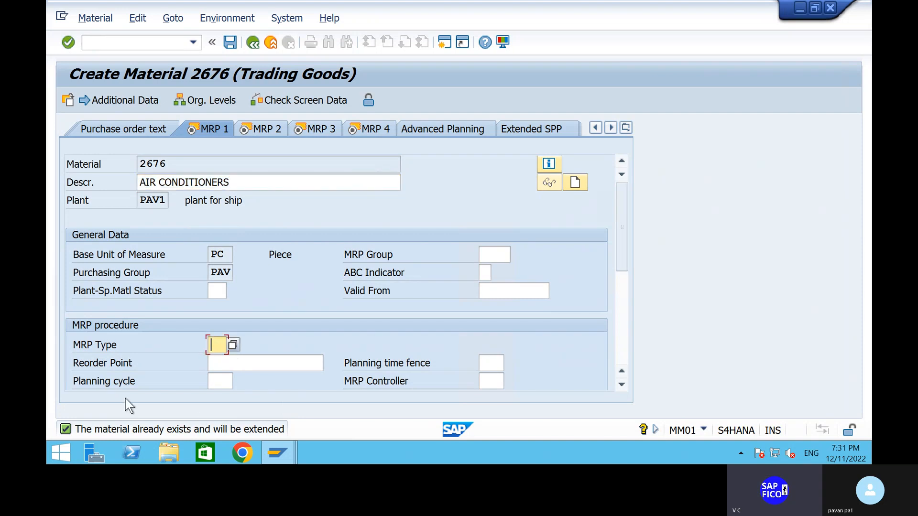
{"action": "type", "text": "VB"}
{"action": "left_click", "coordinate": [252, 360]}
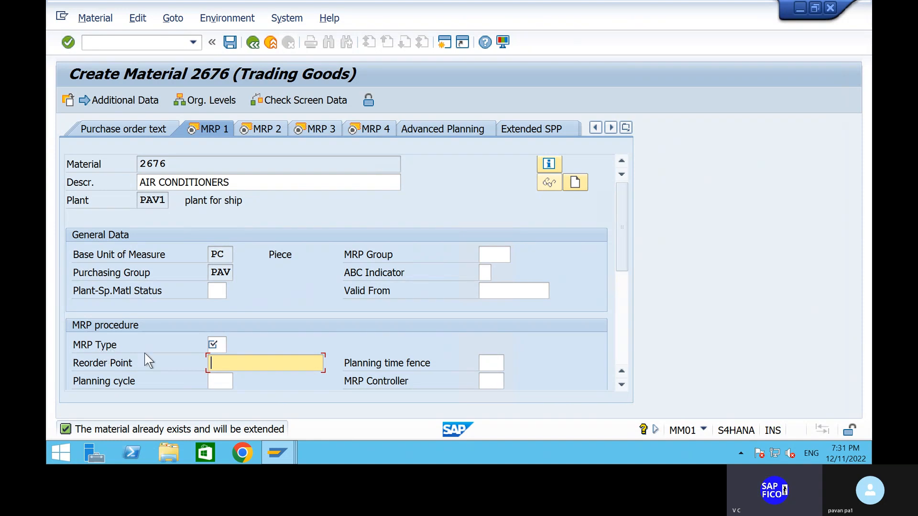
{"action": "left_click", "coordinate": [226, 345]}
{"action": "left_click", "coordinate": [234, 344]}
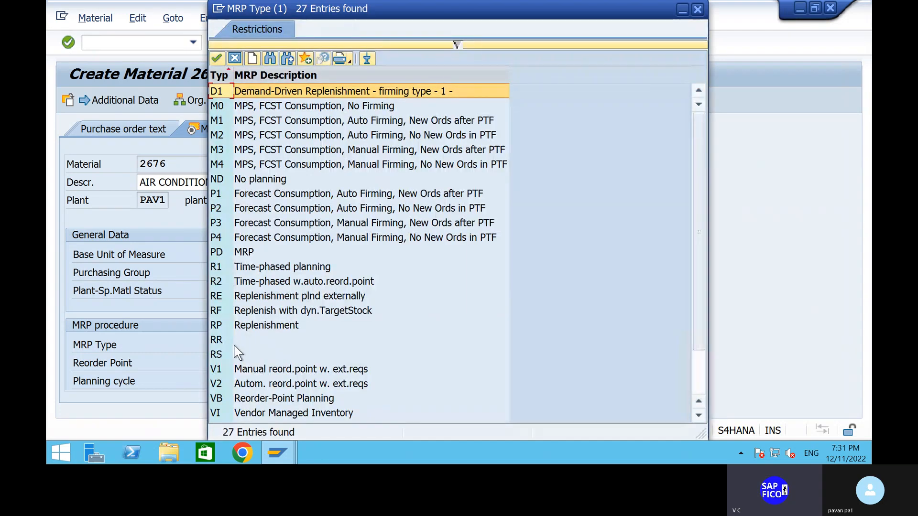
{"action": "left_click", "coordinate": [238, 183]}
{"action": "left_click", "coordinate": [216, 58]}
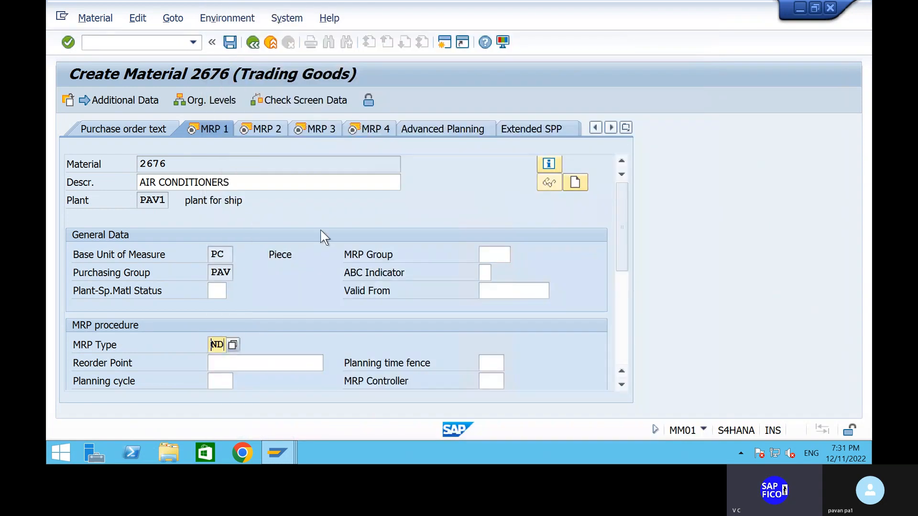
{"action": "key", "text": "Return"}
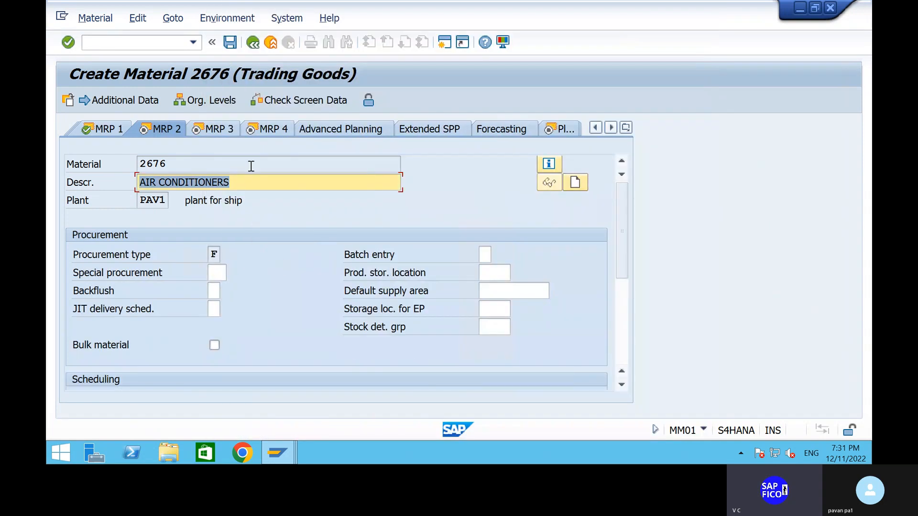
{"action": "left_click", "coordinate": [229, 42]}
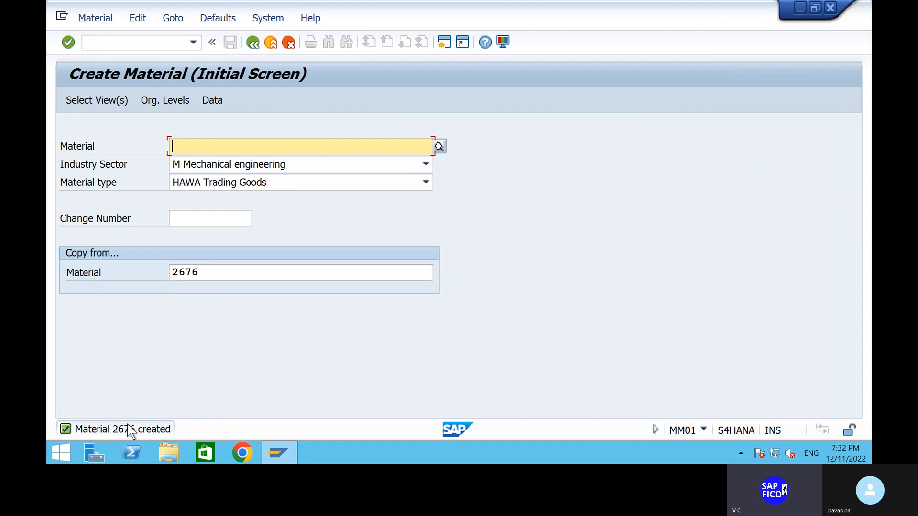
- Activate the command field for entering a transaction code
{"action": "left_click", "coordinate": [126, 38]}
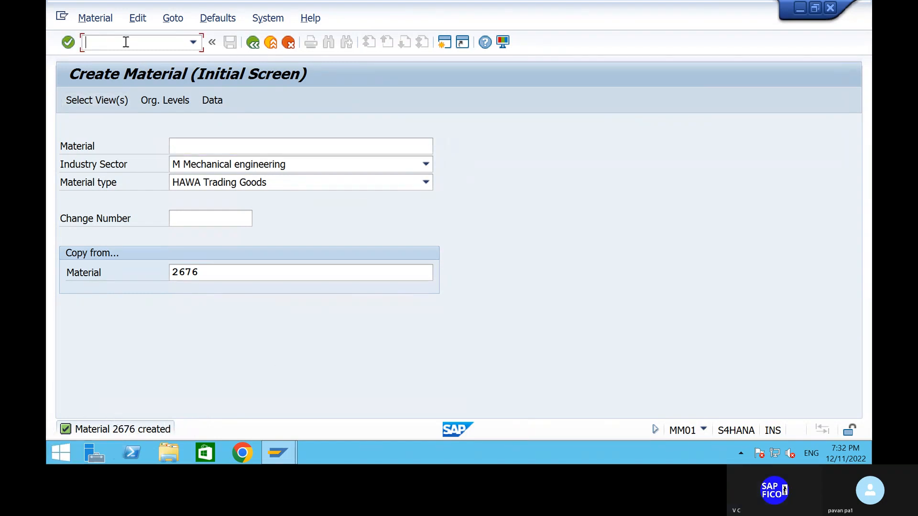